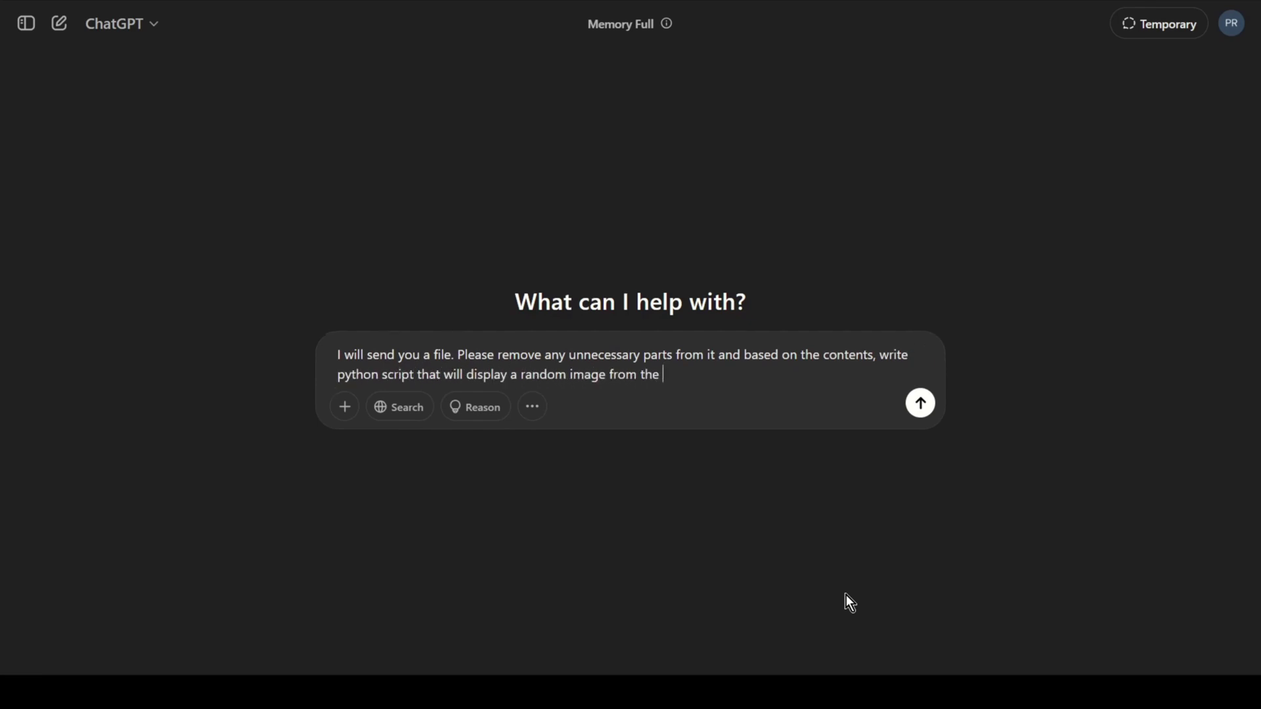
# - Extend the ChatGPT prompt so the script checks the Image folder's files and runs via cron
pyautogui.write('check the files in the directory every time it runs and display one image on a Waveshare 7.3 disp')
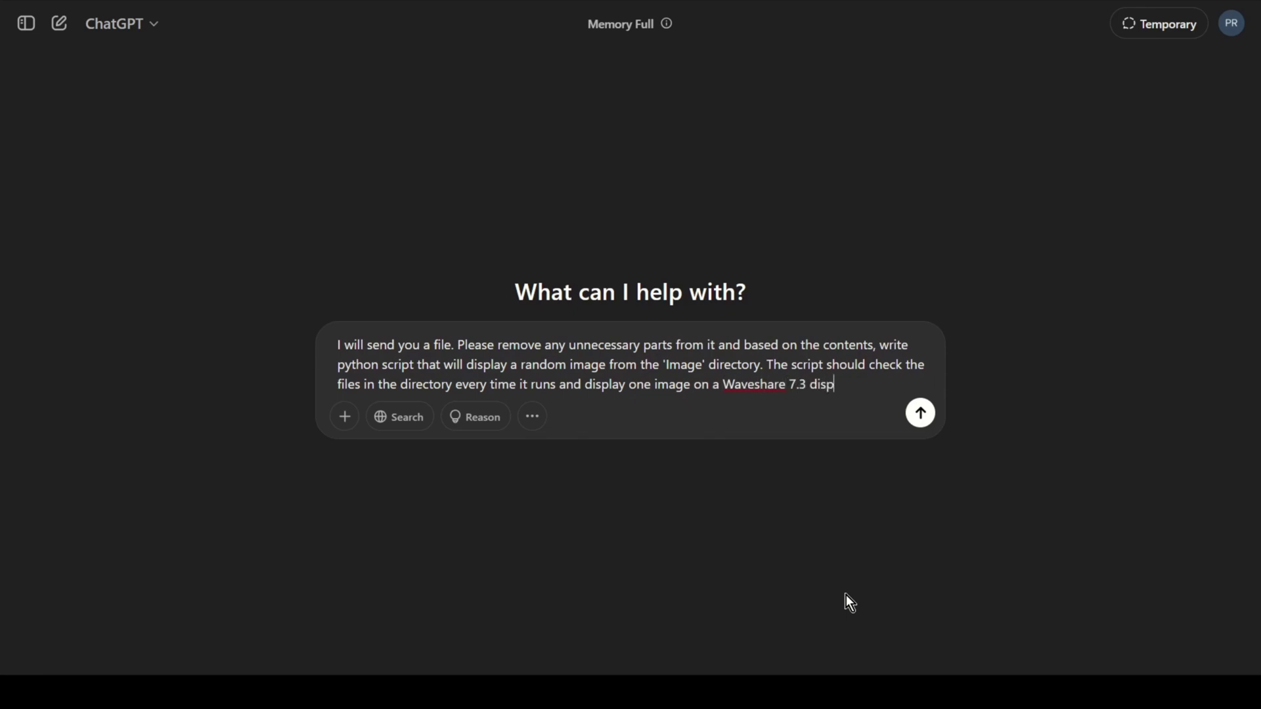
pyautogui.write('image should be shown continuously after')
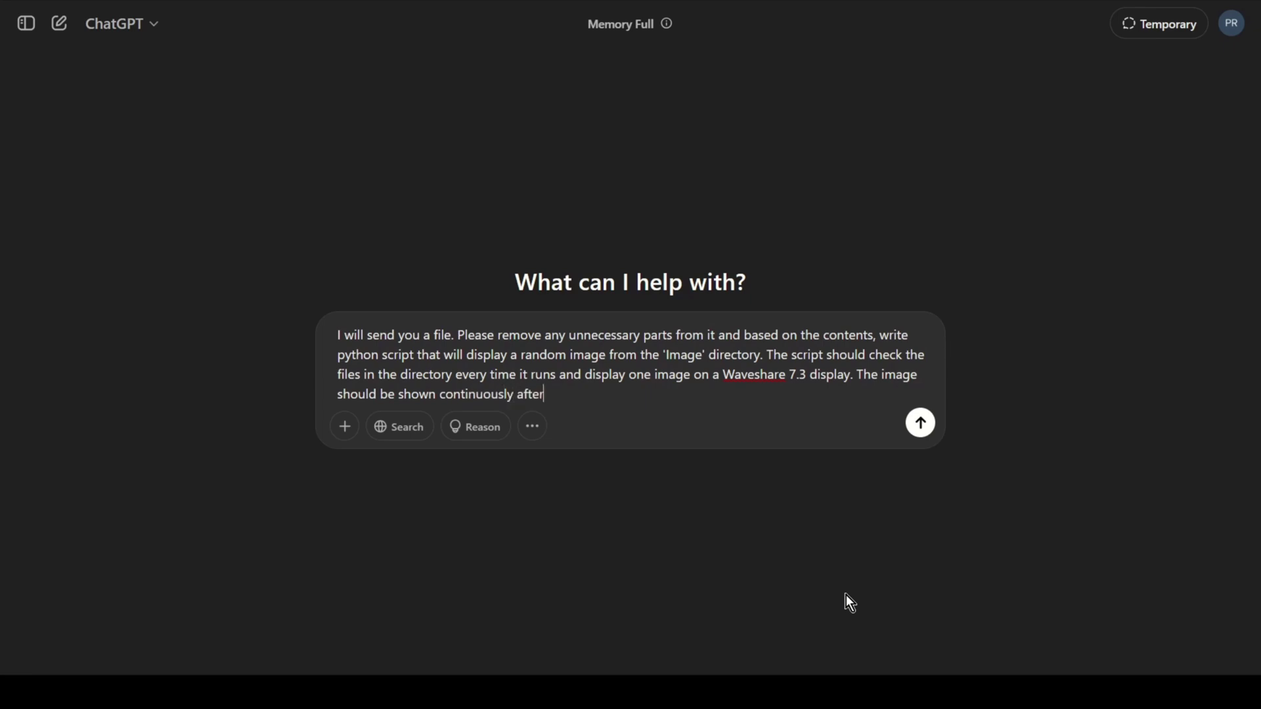
pyautogui.write('un the script using cron at a speci')
pyautogui.write('cess:')
# - On the Waveshare e-Paper repository, open the RaspberryPi_JetsonNano > python folder
pyautogui.click(625, 59)
pyautogui.write(':')
pyautogui.click(336, 15)
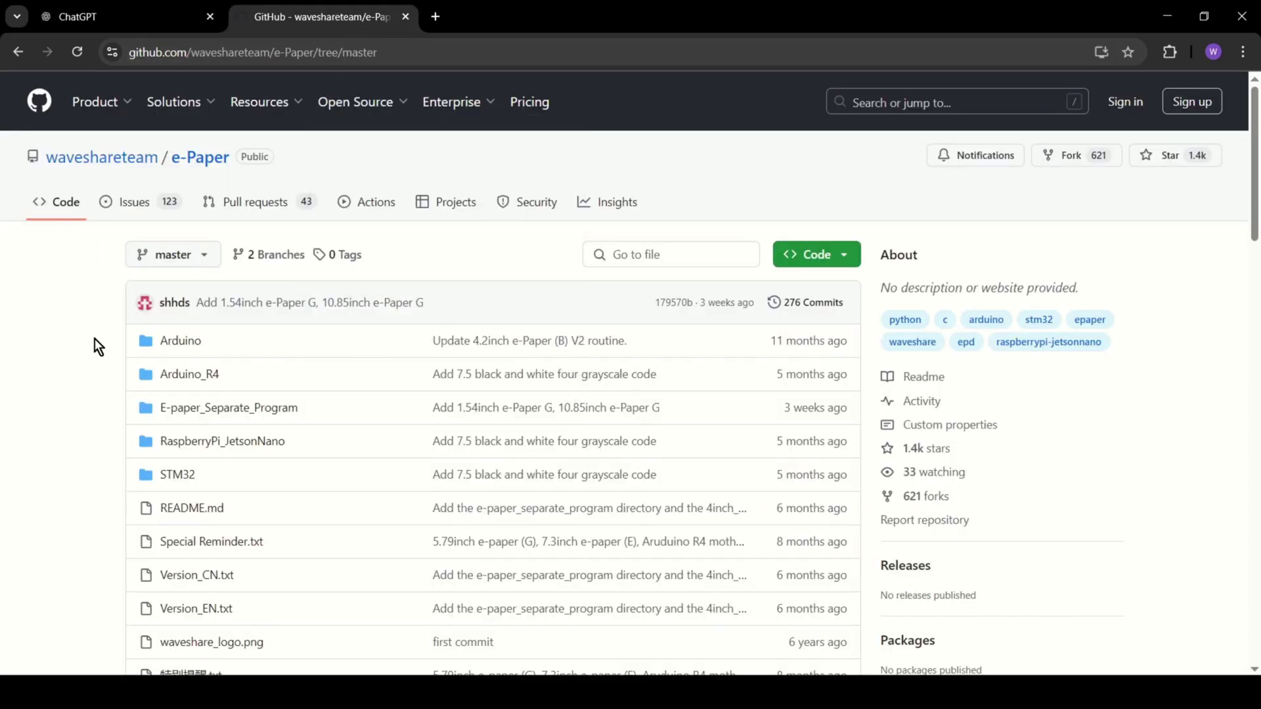
pyautogui.scroll(-3, 82, 352)
pyautogui.scroll(-2, 82, 352)
pyautogui.scroll(-2, 82, 352)
pyautogui.scroll(-4, 81, 352)
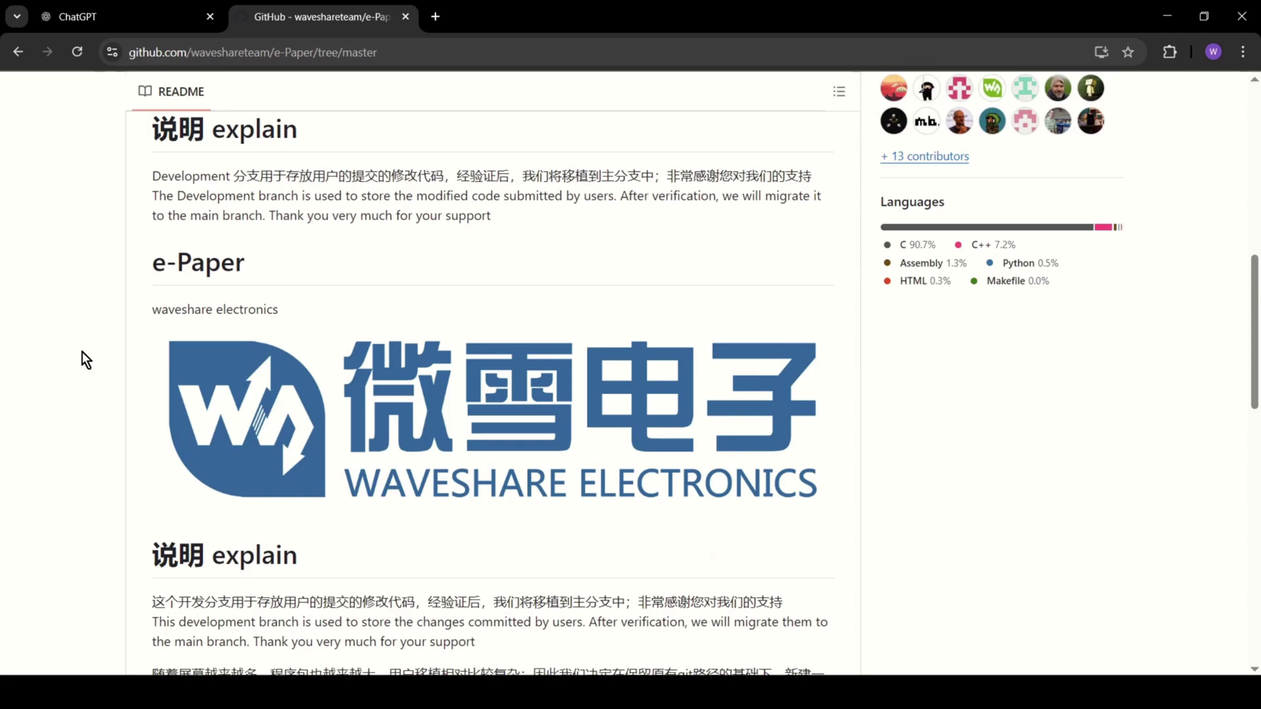
pyautogui.scroll(10, 82, 352)
pyautogui.scroll(1, 82, 352)
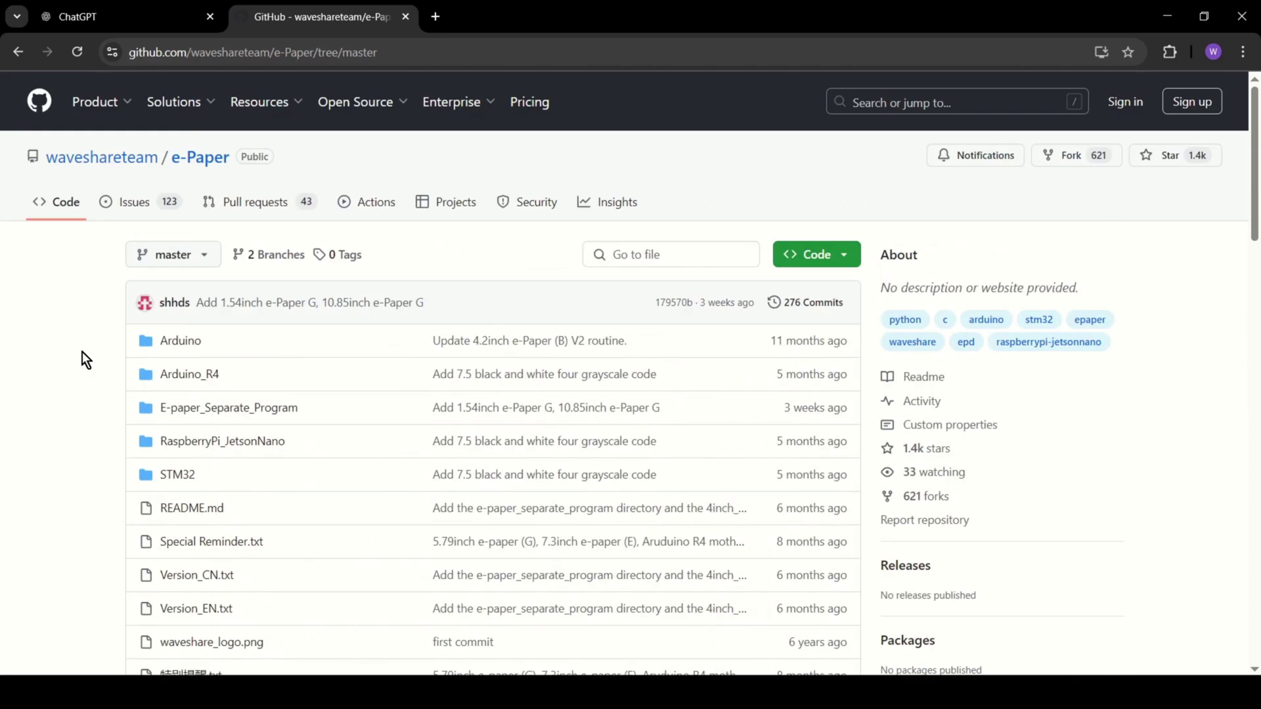
pyautogui.click(268, 448)
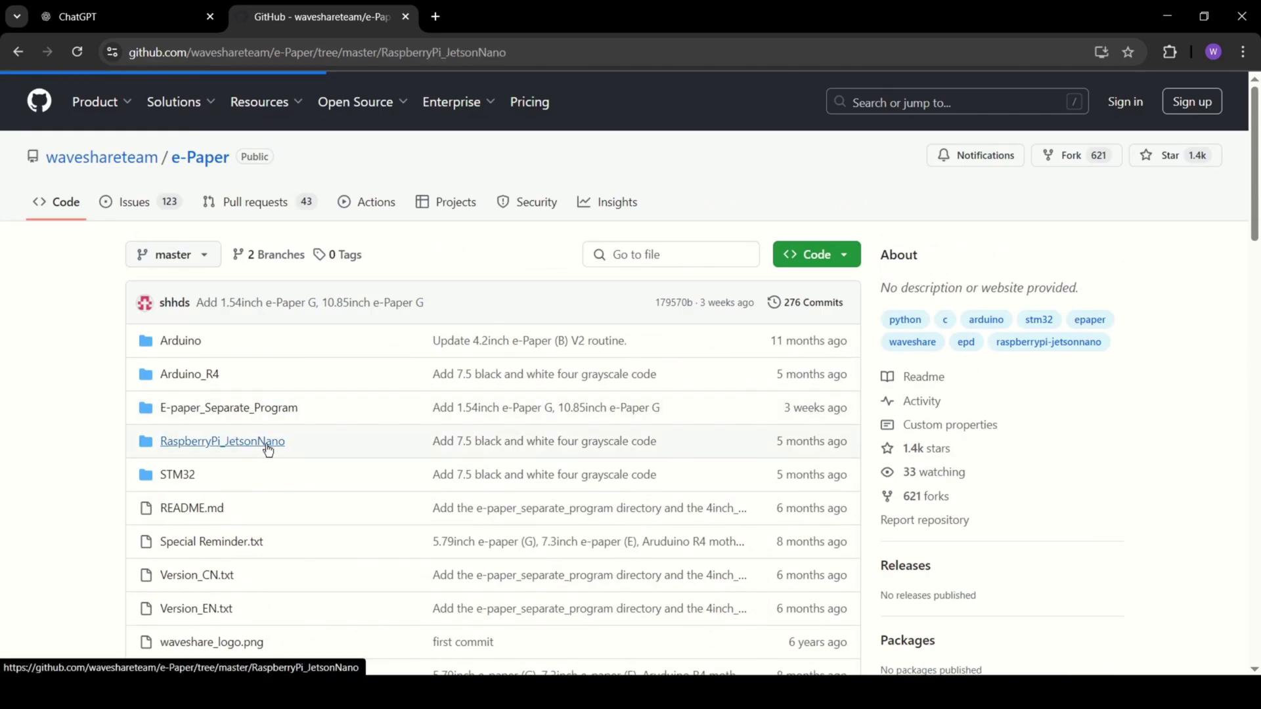
pyautogui.click(328, 442)
# - Open the epd_7in3f_test.py file in the examples folder
pyautogui.scroll(-3, 346, 410)
pyautogui.scroll(-3, 347, 410)
pyautogui.scroll(-2, 347, 410)
pyautogui.scroll(-5, 347, 410)
pyautogui.scroll(-5, 347, 411)
pyautogui.scroll(-5, 347, 411)
pyautogui.scroll(-3, 347, 410)
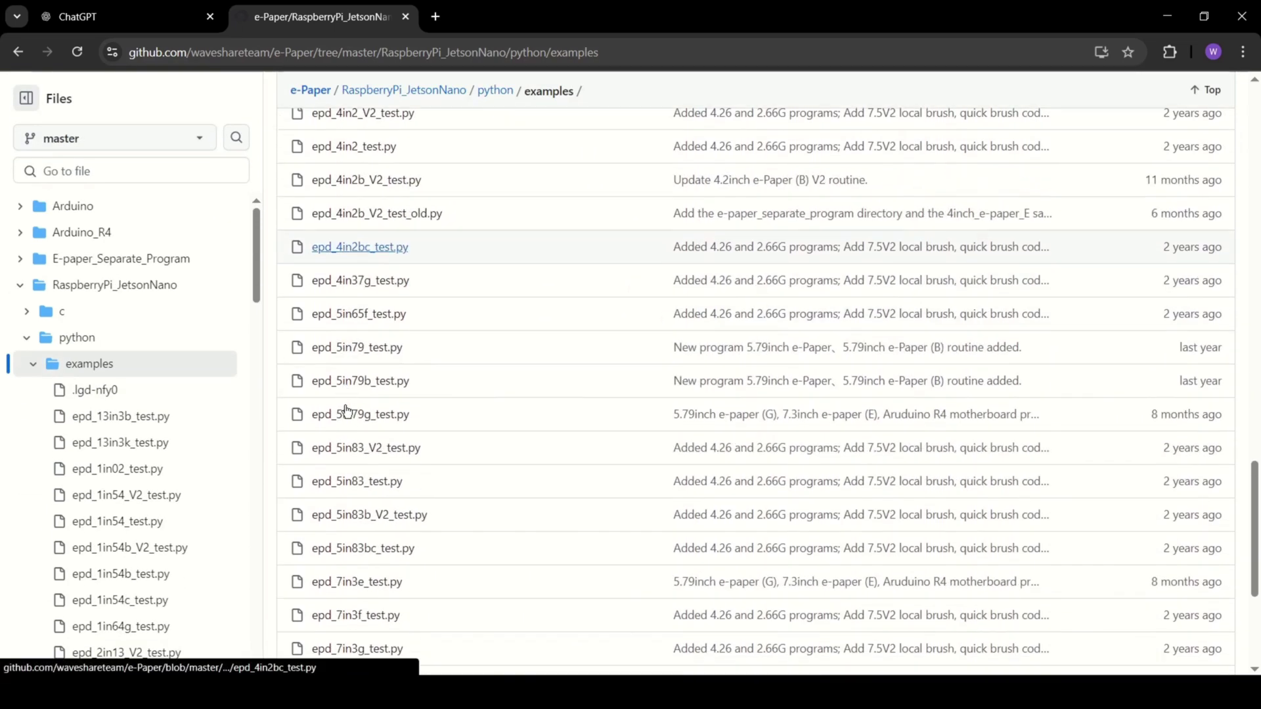
pyautogui.scroll(-1, 346, 410)
pyautogui.scroll(-2, 346, 407)
pyautogui.click(328, 381)
pyautogui.scroll(-2, 578, 368)
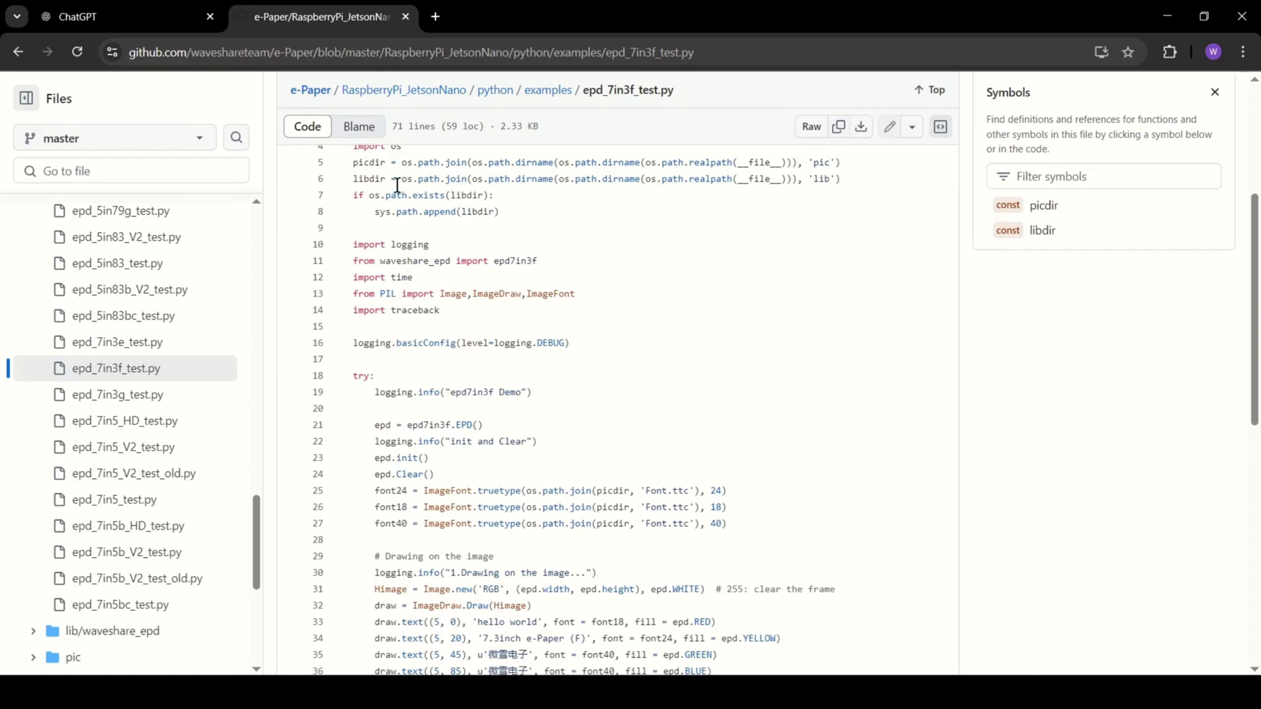
# - Paste the Waveshare example code below the ChatGPT prompt and send it
pyautogui.click(124, 12)
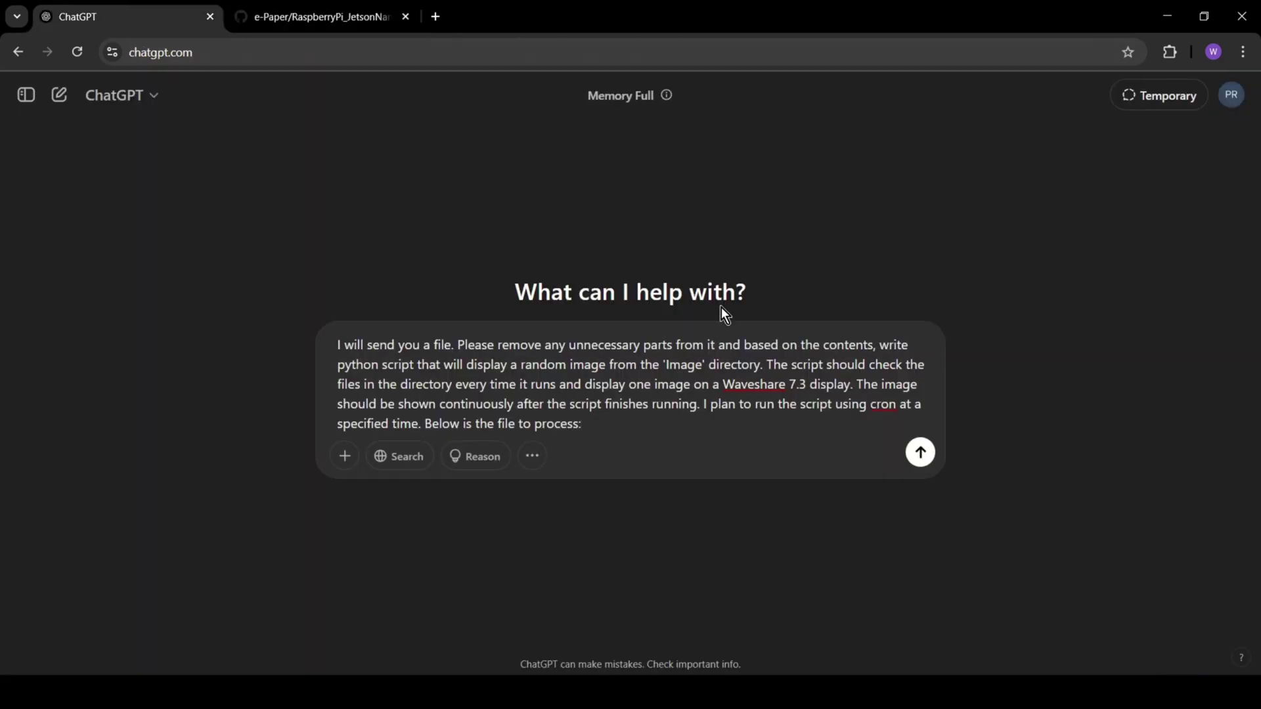
pyautogui.hotkey('shift', 'Return')
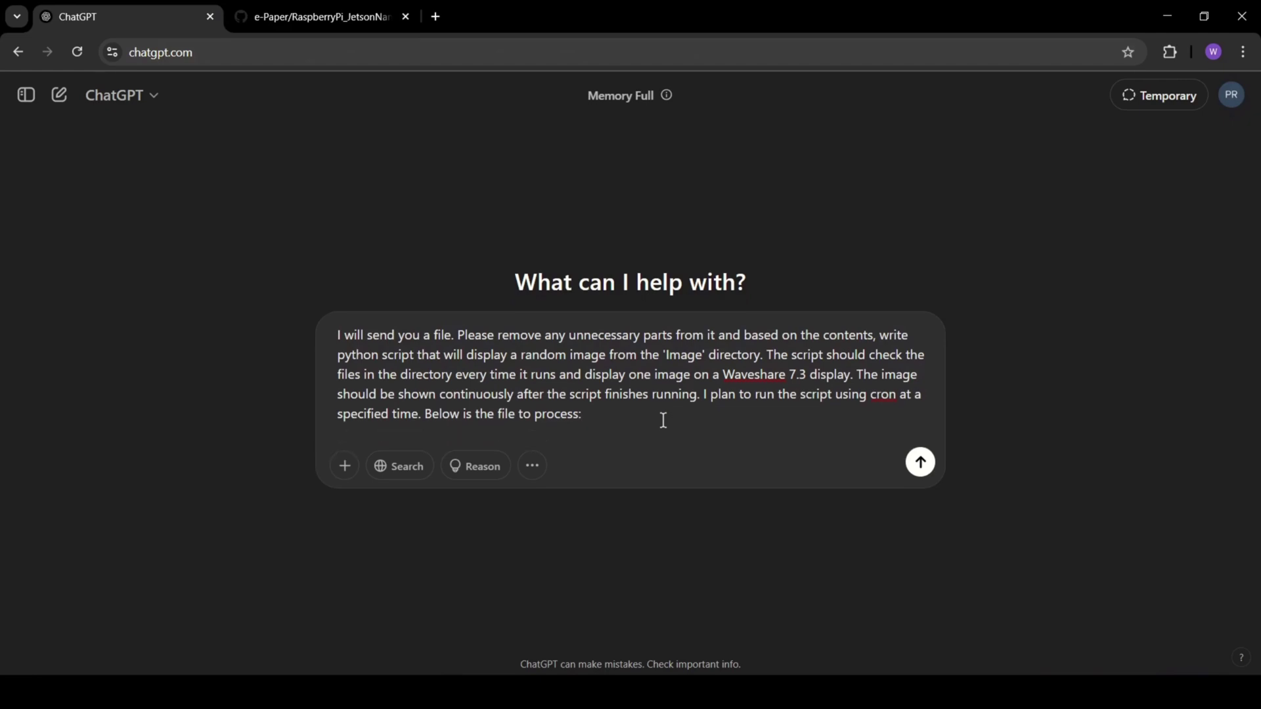
pyautogui.hotkey('ctrl', 'v')
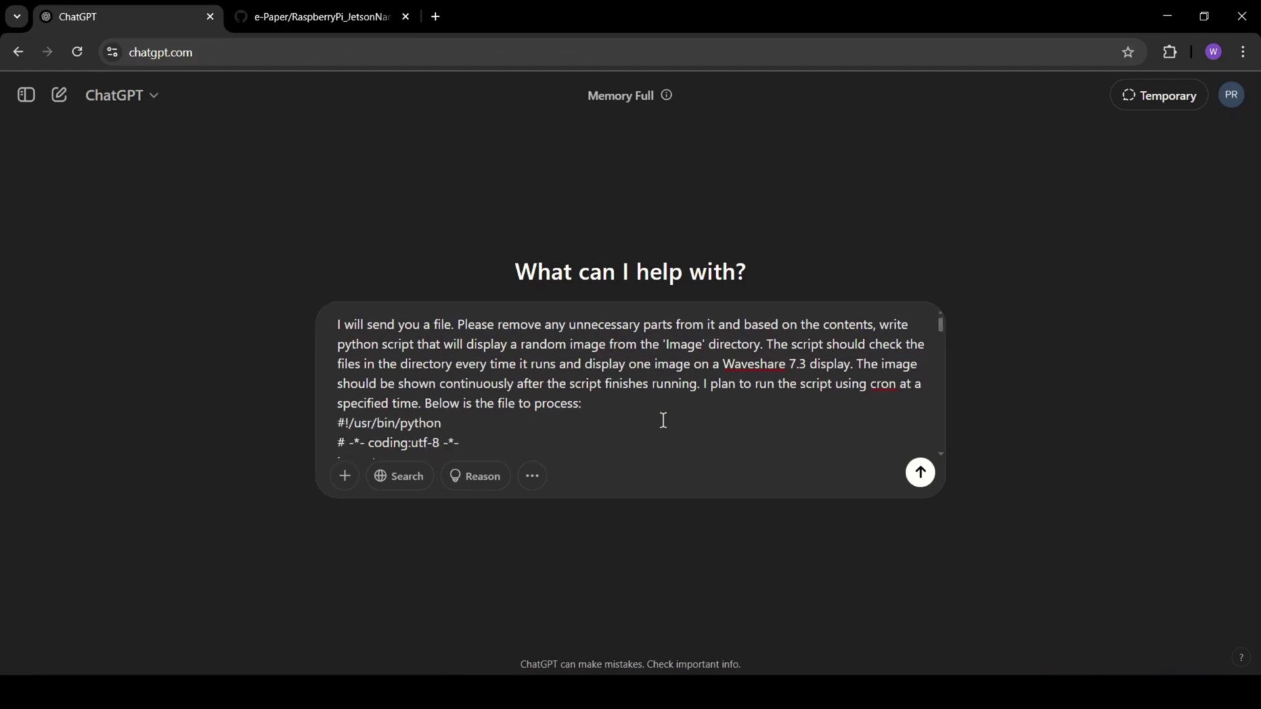
pyautogui.scroll(-3, 663, 420)
pyautogui.scroll(-3, 664, 420)
pyautogui.scroll(-10, 663, 421)
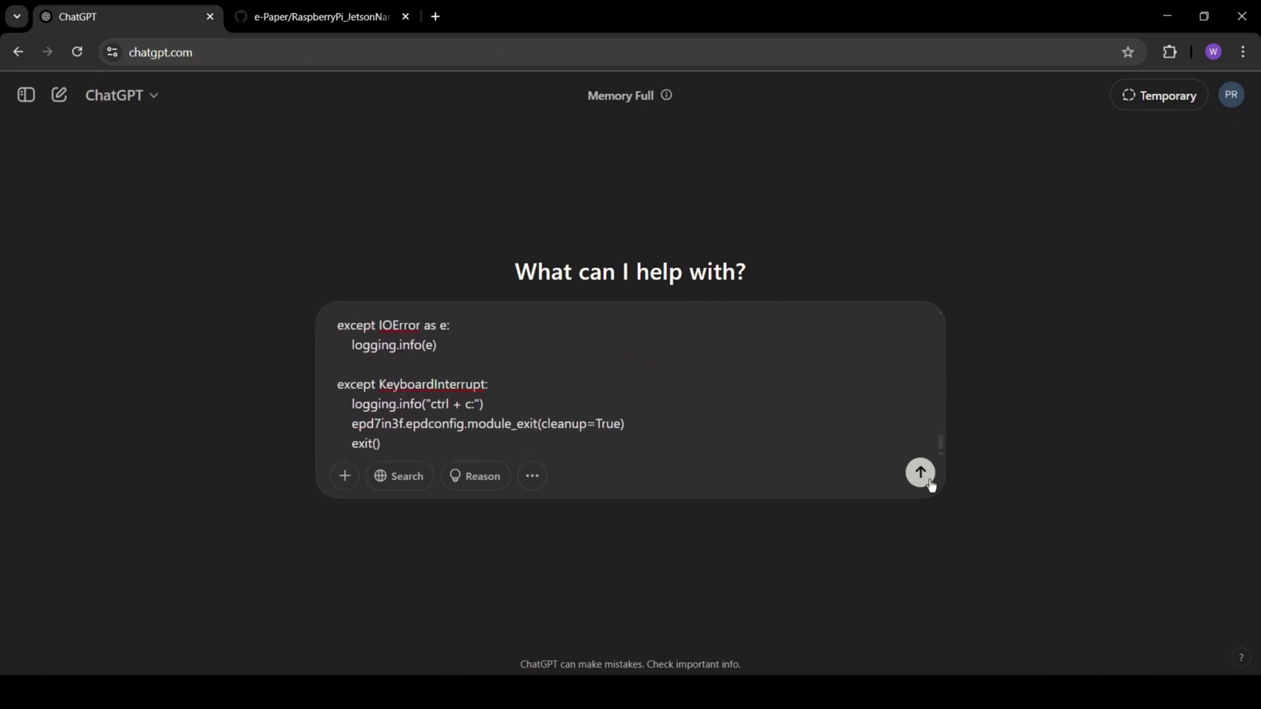
pyautogui.press('Return')
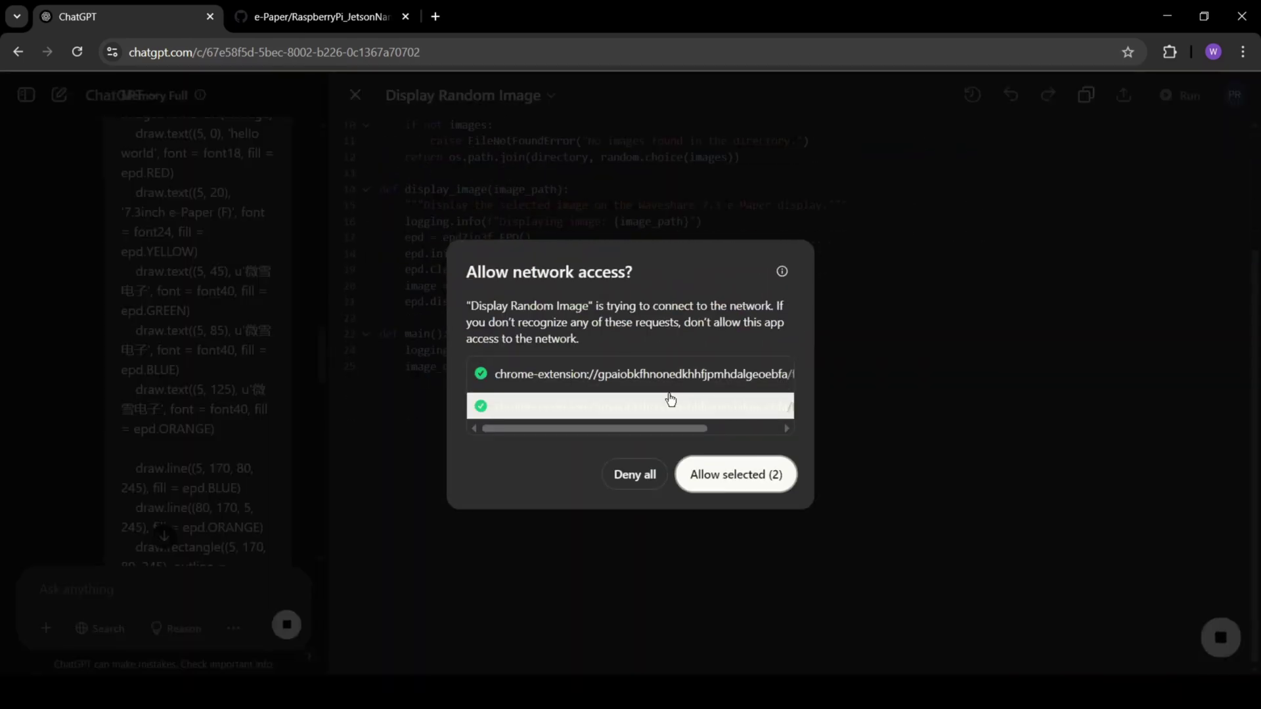
# - Deny the script's network access request and review the generated Display Random Image script
pyautogui.hscroll(3, 785, 428)
pyautogui.click(639, 471)
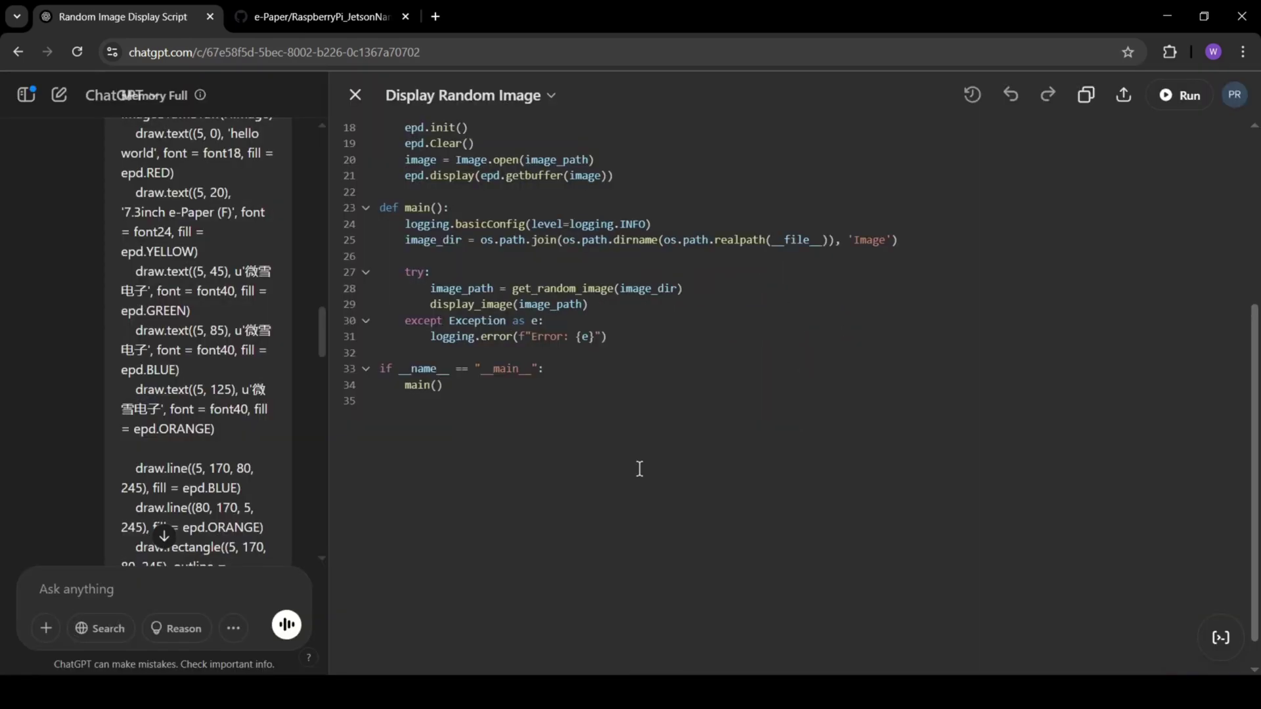
pyautogui.scroll(2, 637, 403)
pyautogui.scroll(3, 637, 403)
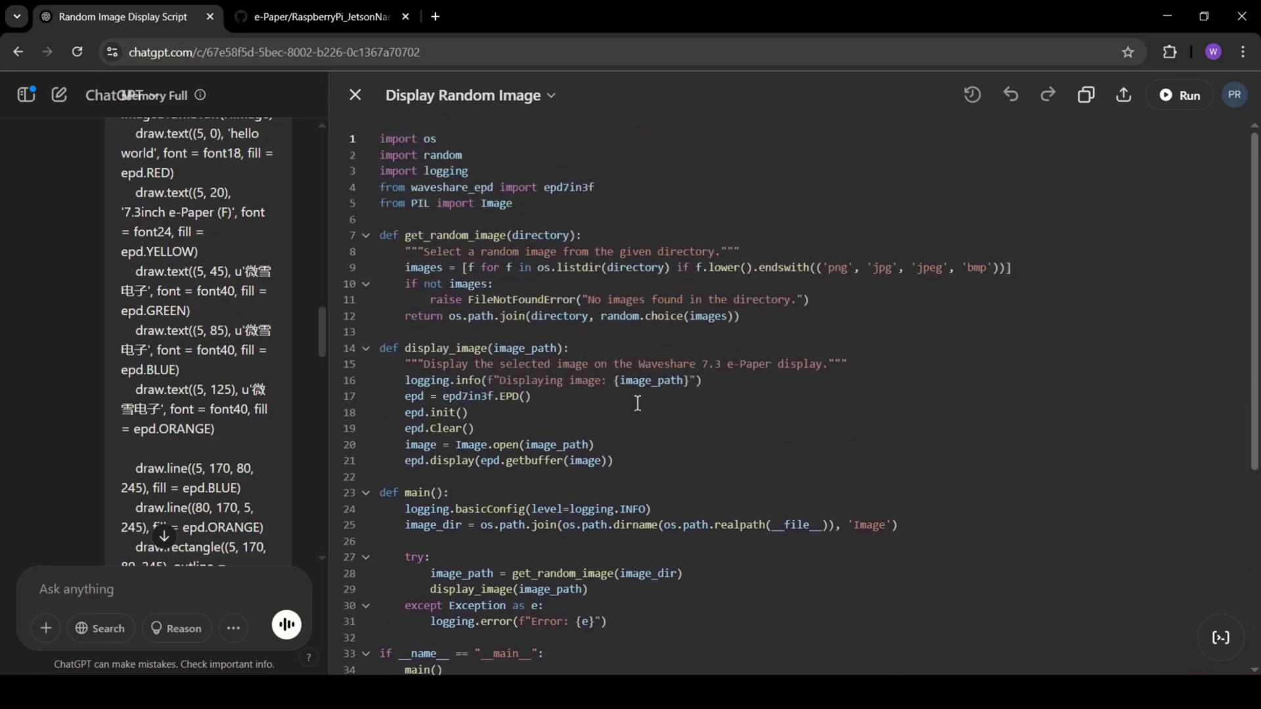
pyautogui.scroll(-2, 637, 403)
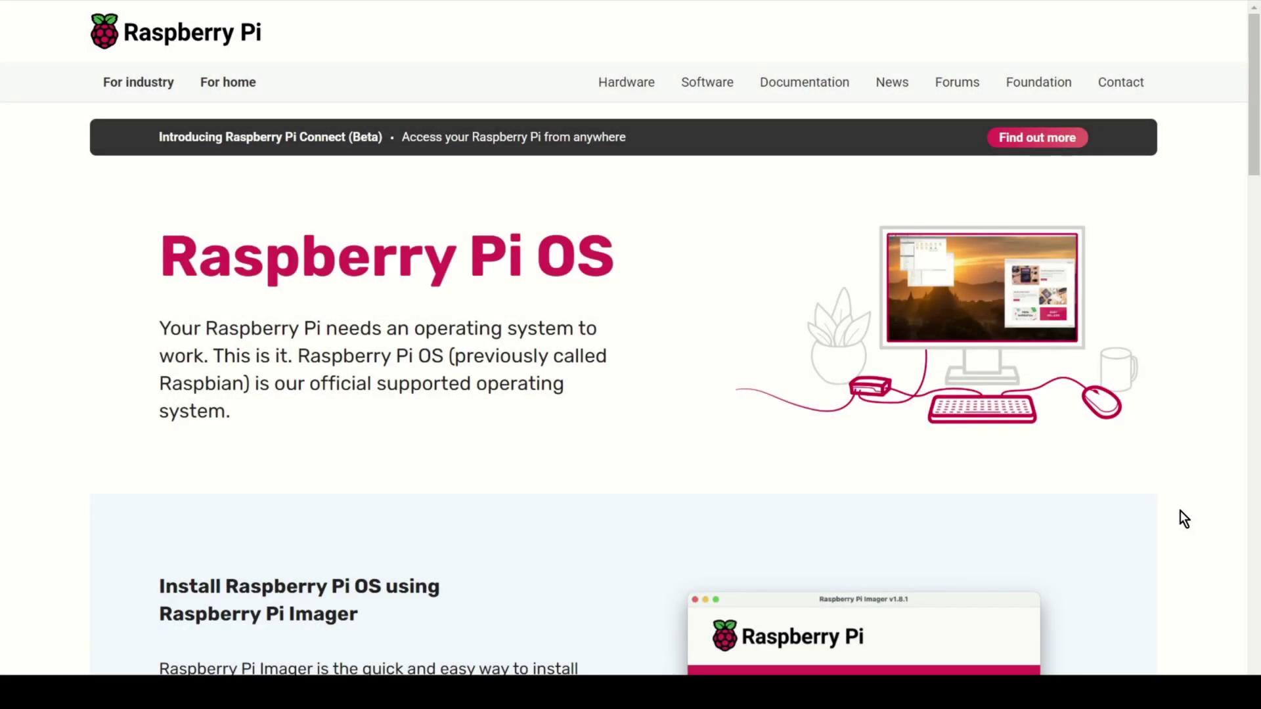
# - Scroll to the Raspberry Pi Imager section and choose the Raspberry Pi device
pyautogui.scroll(-3, 1180, 510)
pyautogui.scroll(-1, 1180, 510)
pyautogui.scroll(-2, 1180, 510)
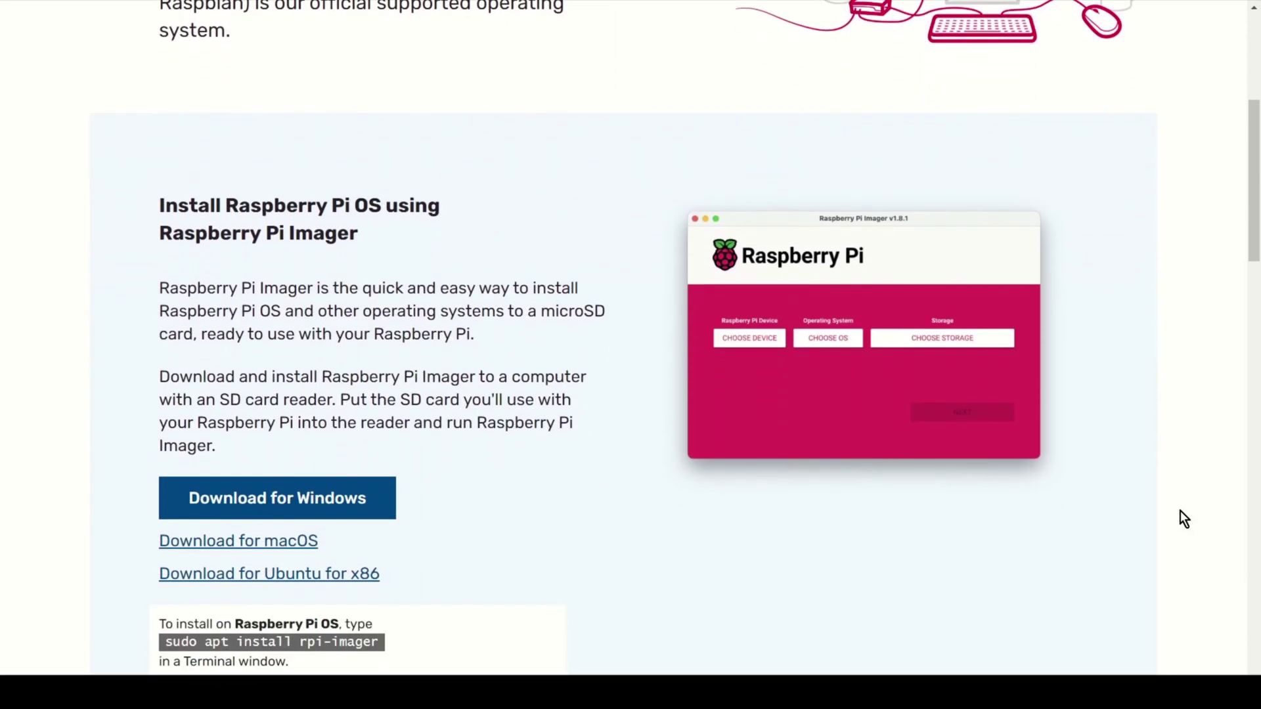
pyautogui.click(608, 394)
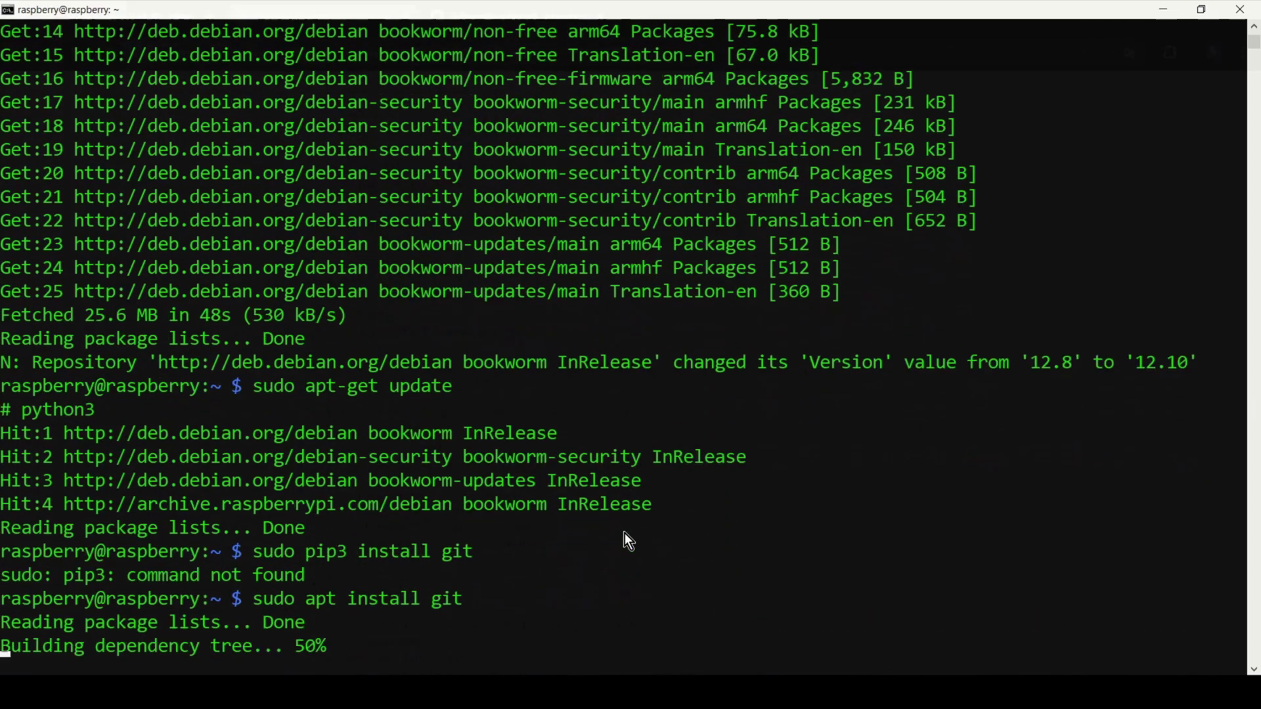
# - Install git, clone the Waveshare e-Paper repo, and cd into RaspberryPi_JetsonNano
pyautogui.write('y')
pyautogui.press('Return')
pyautogui.write('git clone https://github.com/waveshare/e-Paper.git')
pyautogui.press('Return')
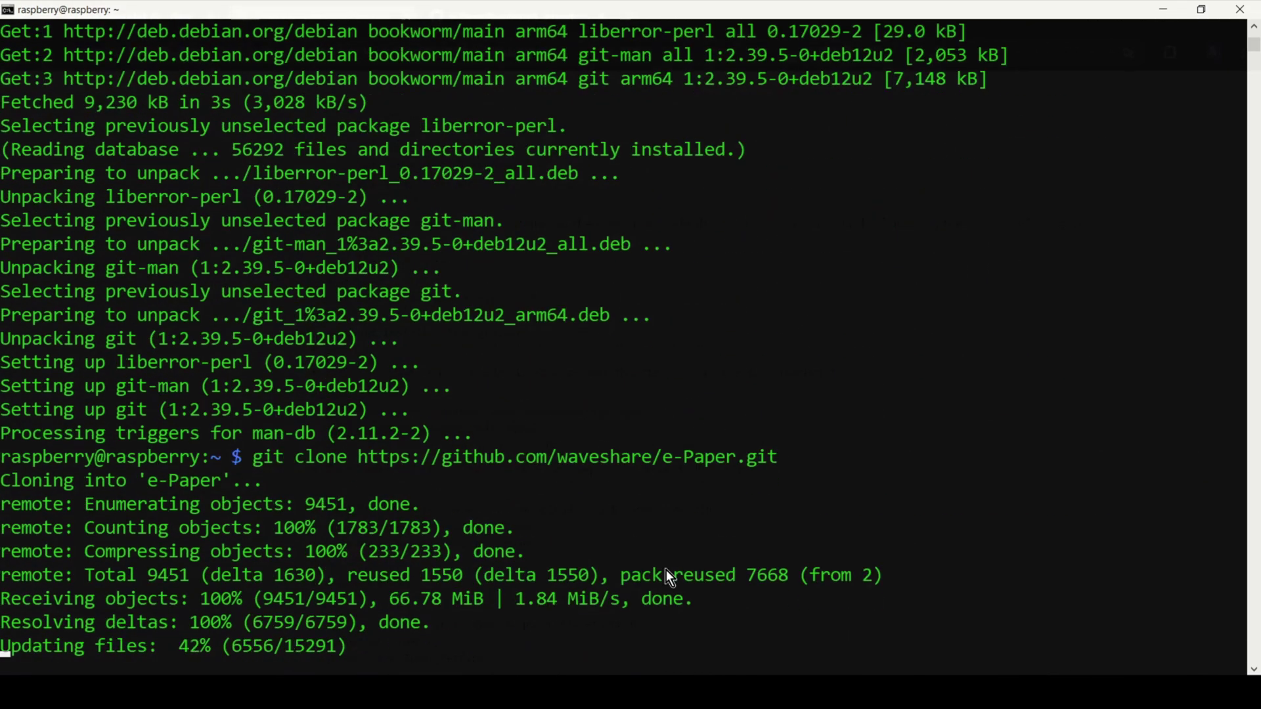
pyautogui.write('cd e-Paper/RaspberryPi_JetsonNano/')
pyautogui.press('Return')
# - Enable the SPI interface through sudo raspi-config's interface options
pyautogui.write('sudo raspi-config')
pyautogui.press('Return')
pyautogui.press('Down')
pyautogui.press('Down')
pyautogui.press('Return')
pyautogui.press('Down')
pyautogui.press('Down')
pyautogui.press('Down')
pyautogui.press('Return')
pyautogui.press('Return')
pyautogui.press('Return')
pyautogui.press('Tab')
pyautogui.press('Tab')
# - Install python3-numpy and spidev, adding --break-system-packages to the pip3 install
pyautogui.press('Return')
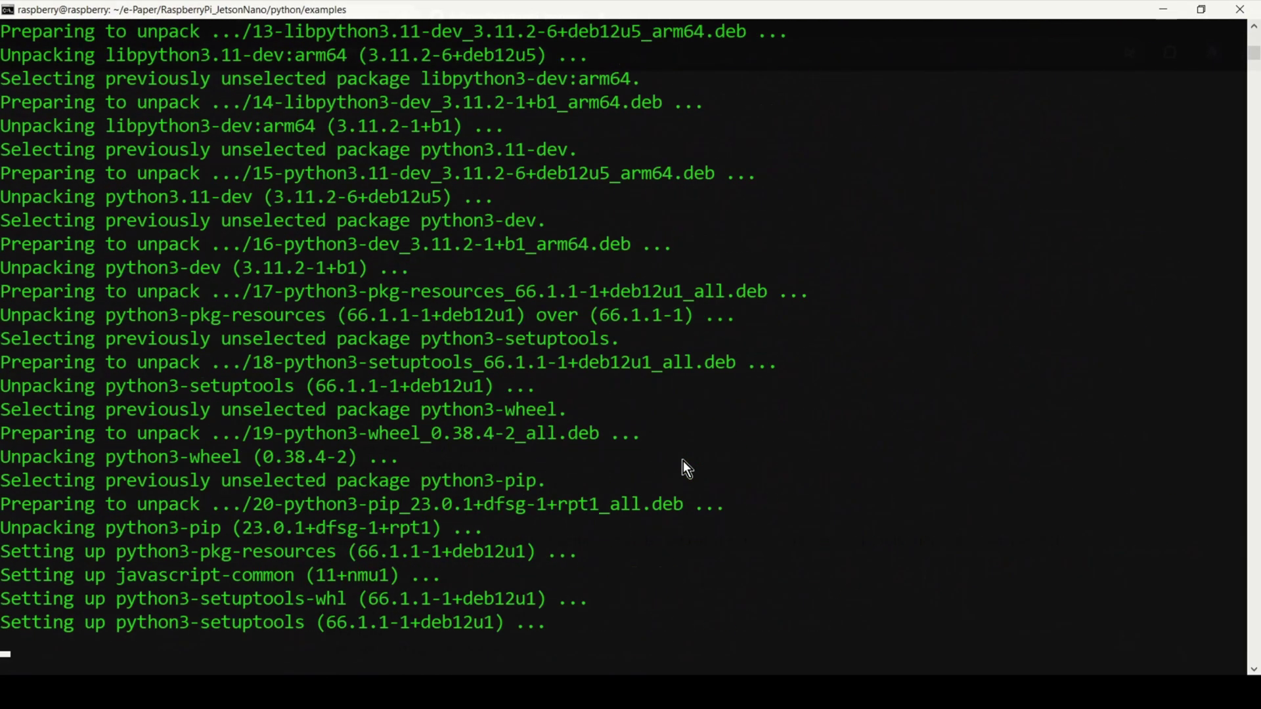
pyautogui.write('sudo apt-get install python3-numpy -y')
pyautogui.press('Return')
pyautogui.write('sudo pip3 install spidev')
pyautogui.press('Return')
pyautogui.press('Up')
pyautogui.moveTo(852, 598); pyautogui.dragTo(1091, 600)
pyautogui.rightClick(1091, 604)
pyautogui.press('Return')
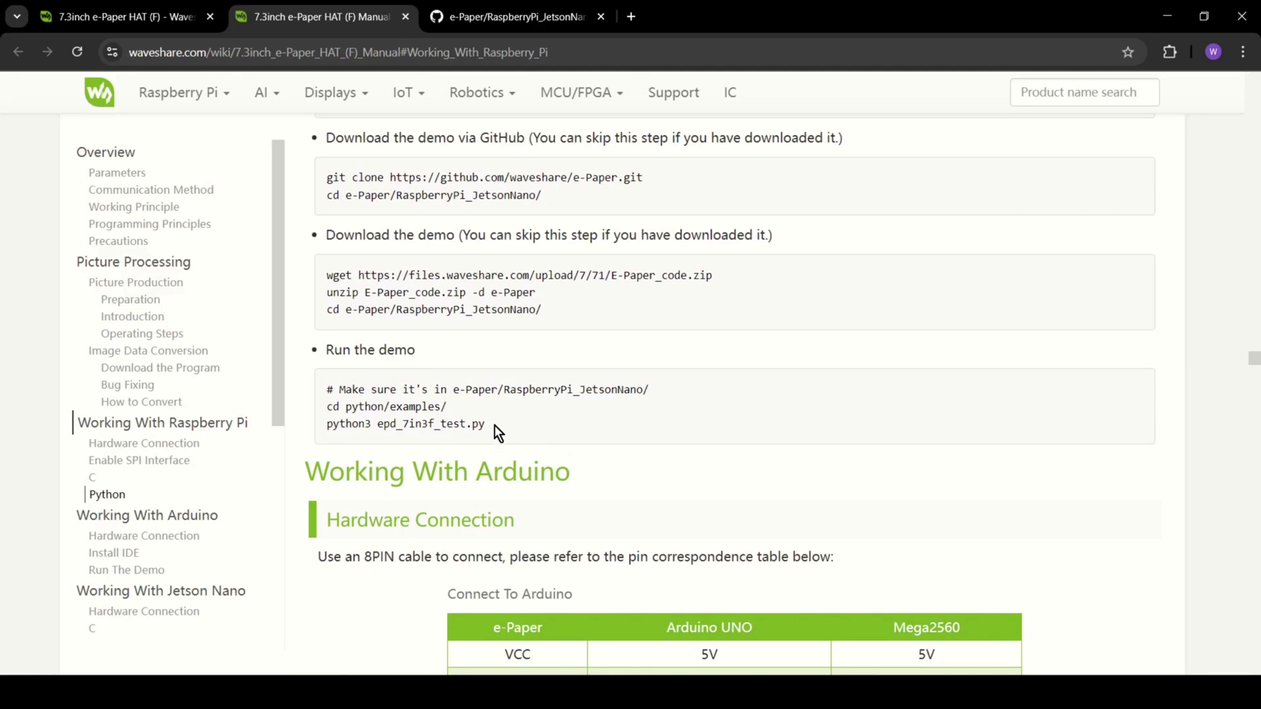
# - Copy 'python3 epd_7in3f_test.py' from the Wiki's Run the demo box into the Pi terminal
pyautogui.moveTo(495, 425); pyautogui.dragTo(339, 434)
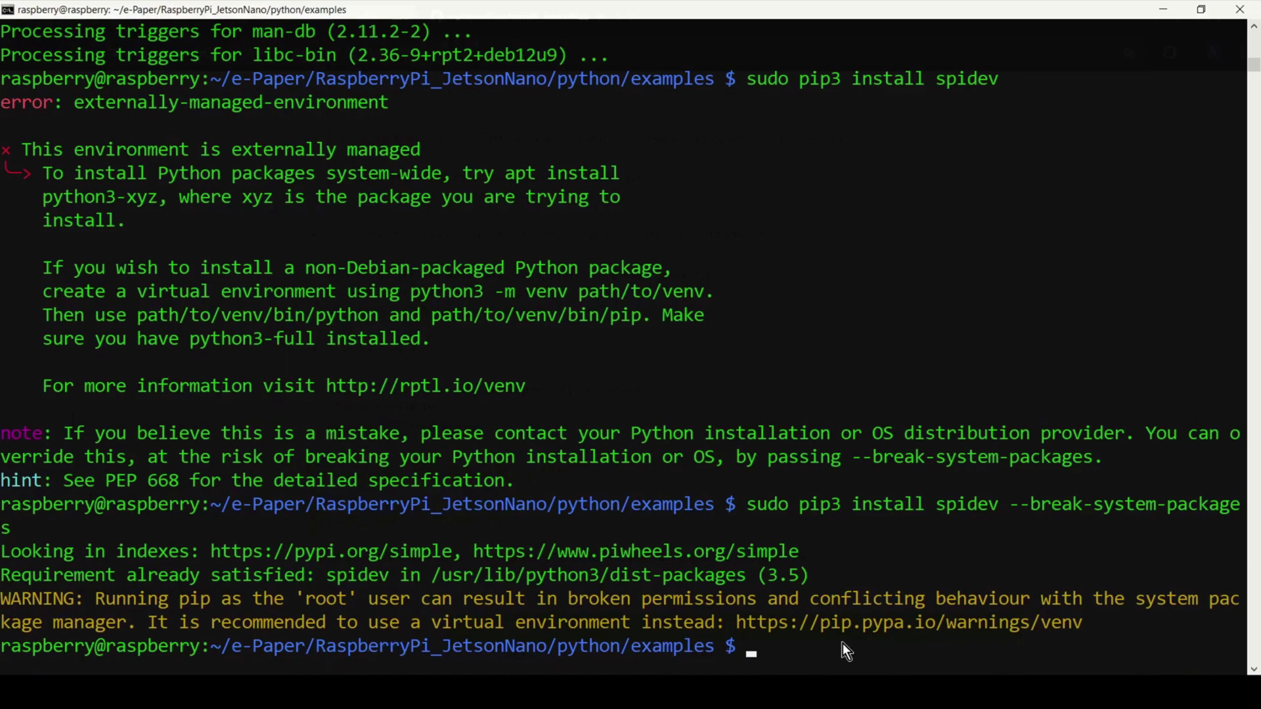
pyautogui.rightClick(842, 644)
# - Run epd_7in3f_test.py, create photo_frame.py in nano, and copy ChatGPT's Display Random Image code
pyautogui.press('Return')
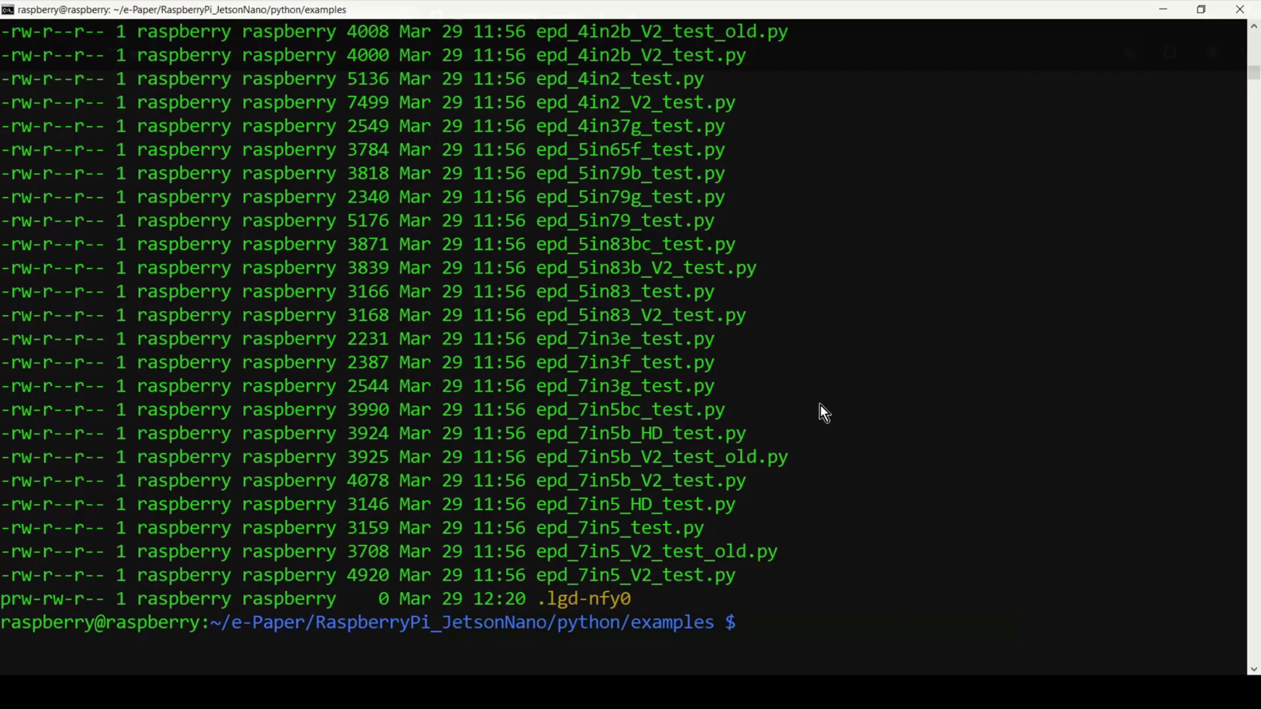
pyautogui.write('nano phot_frameyo')
pyautogui.press('Return')
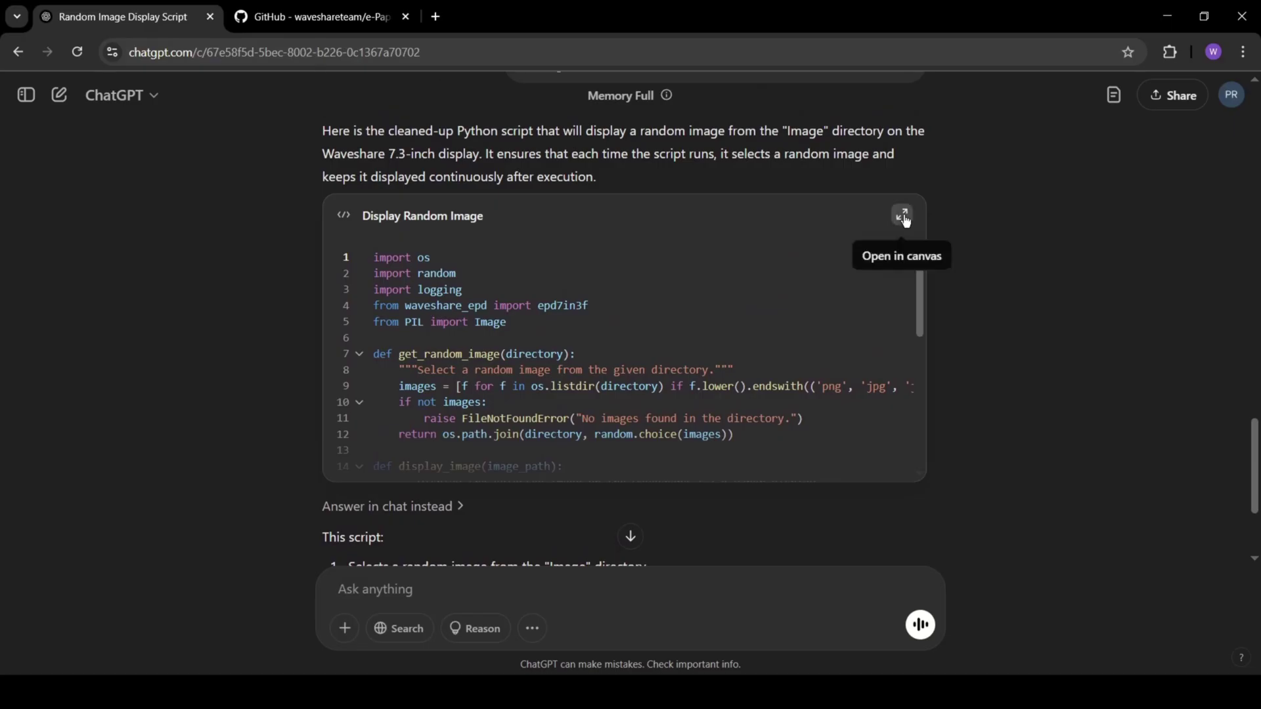
pyautogui.click(902, 216)
pyautogui.click(1087, 98)
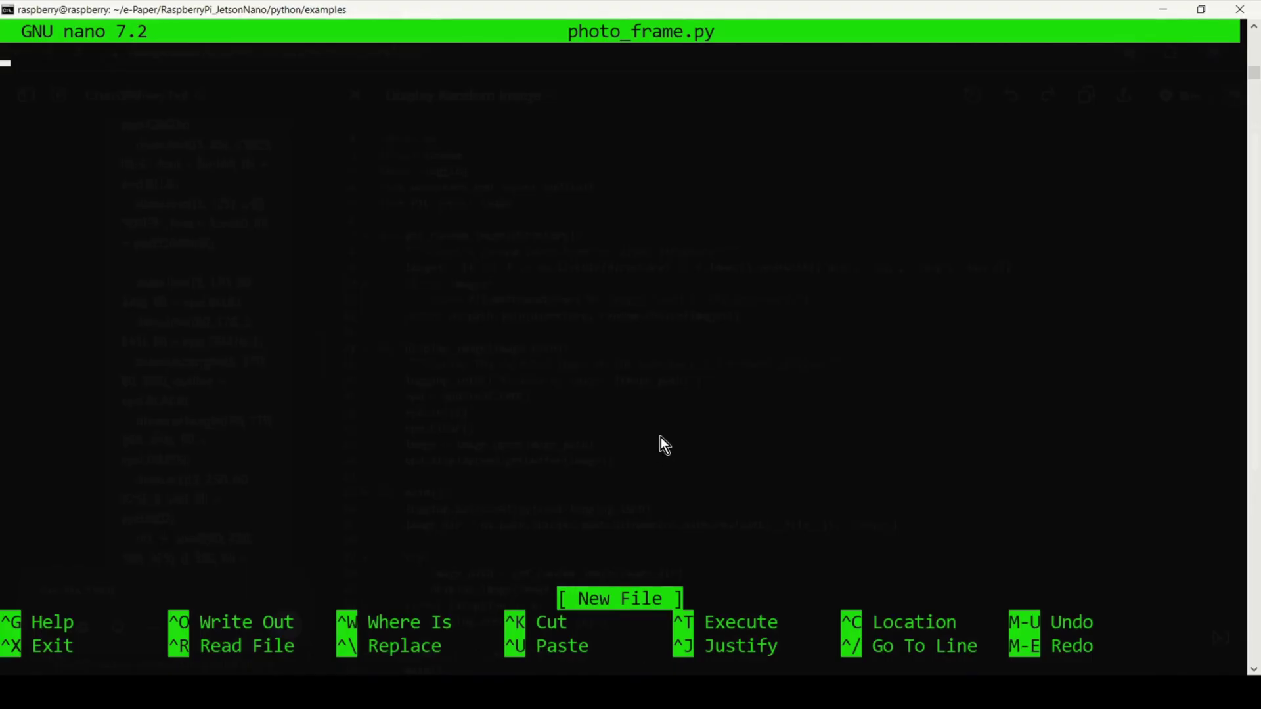
# - Paste the generated script into nano and save it as photo_frame.py
pyautogui.rightClick(661, 436)
pyautogui.hotkey('ctrl', 'x')
pyautogui.press('y')
pyautogui.press('Return')
# - Create an Images folder with mkdir Images, then select the AI images folder's address bar
pyautogui.write('mkdir Images')
pyautogui.press('Return')
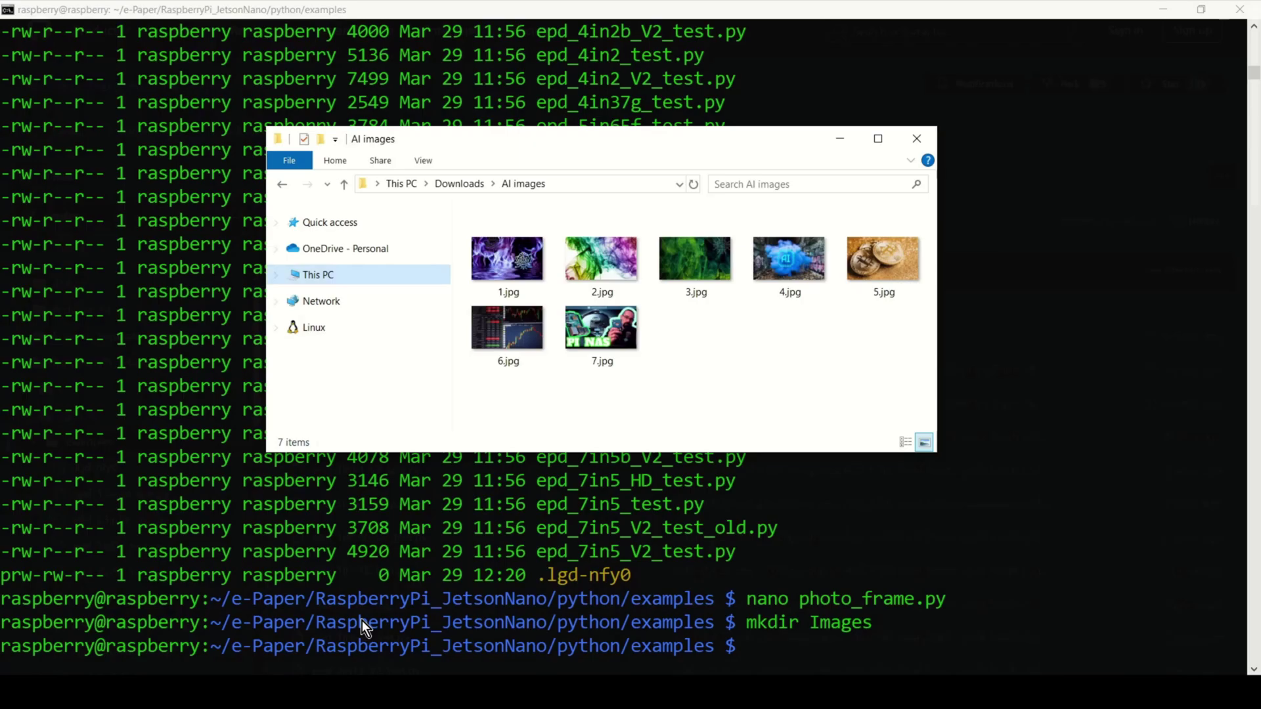
pyautogui.click(606, 177)
pyautogui.write('cmd')
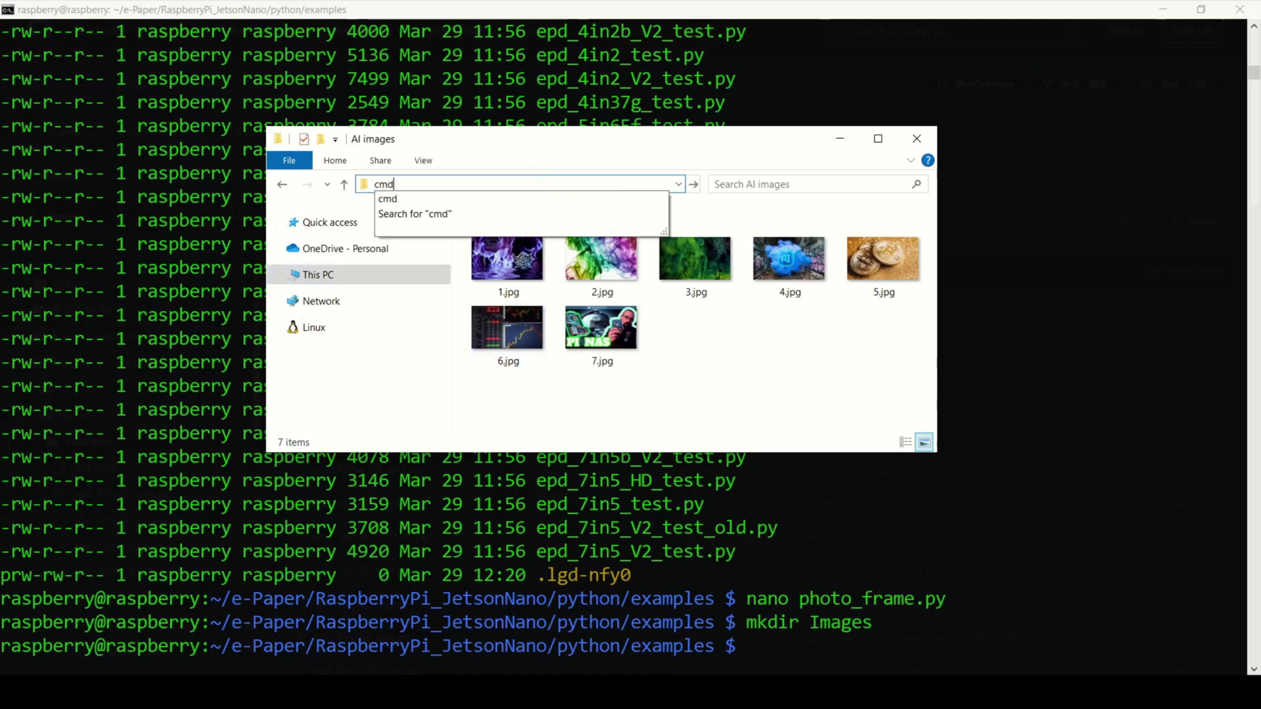
pyautogui.press('Return')
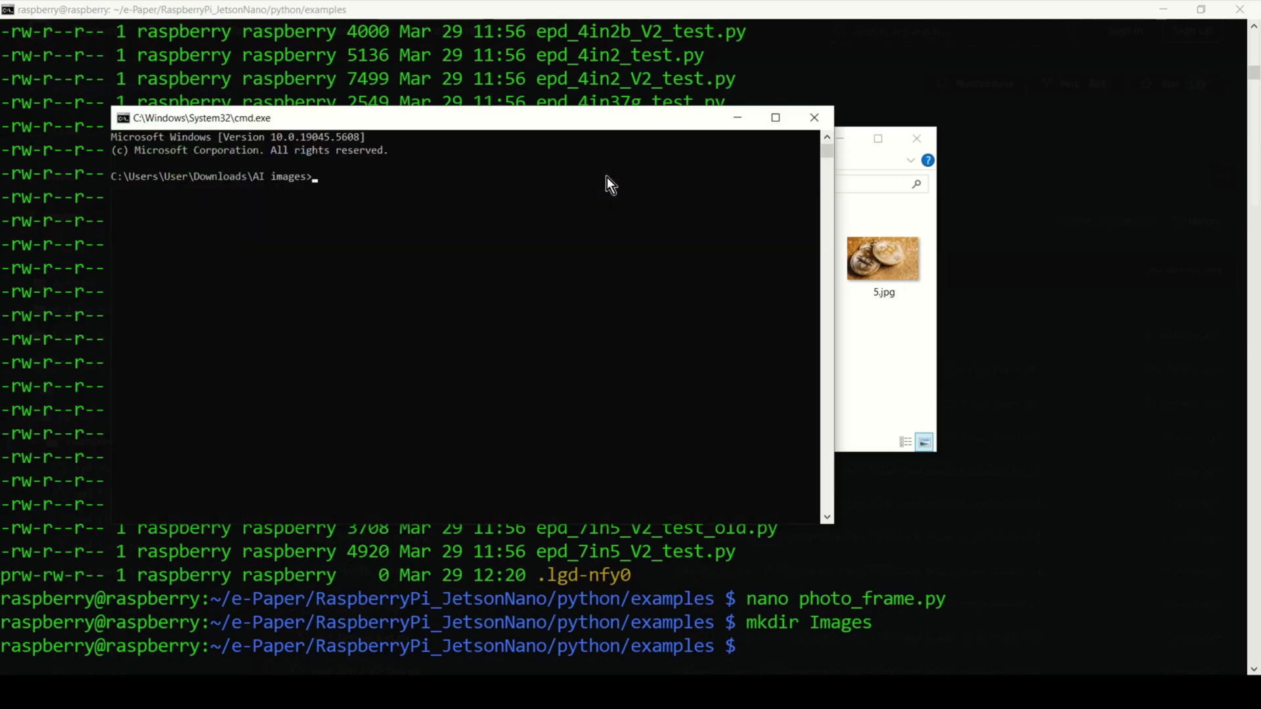
pyautogui.write('scp *')
pyautogui.write(' raspberry')
pyautogui.write('@192.168.100.133:')
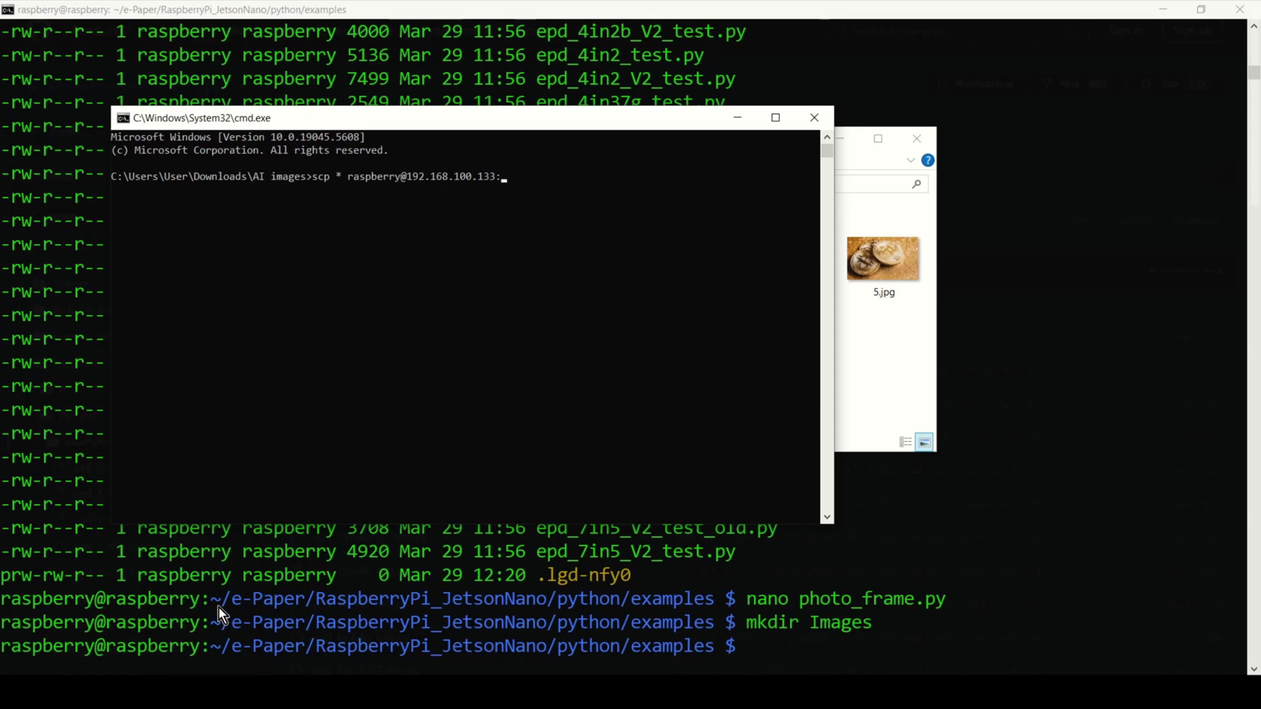
pyautogui.click(231, 601)
pyautogui.click(225, 600)
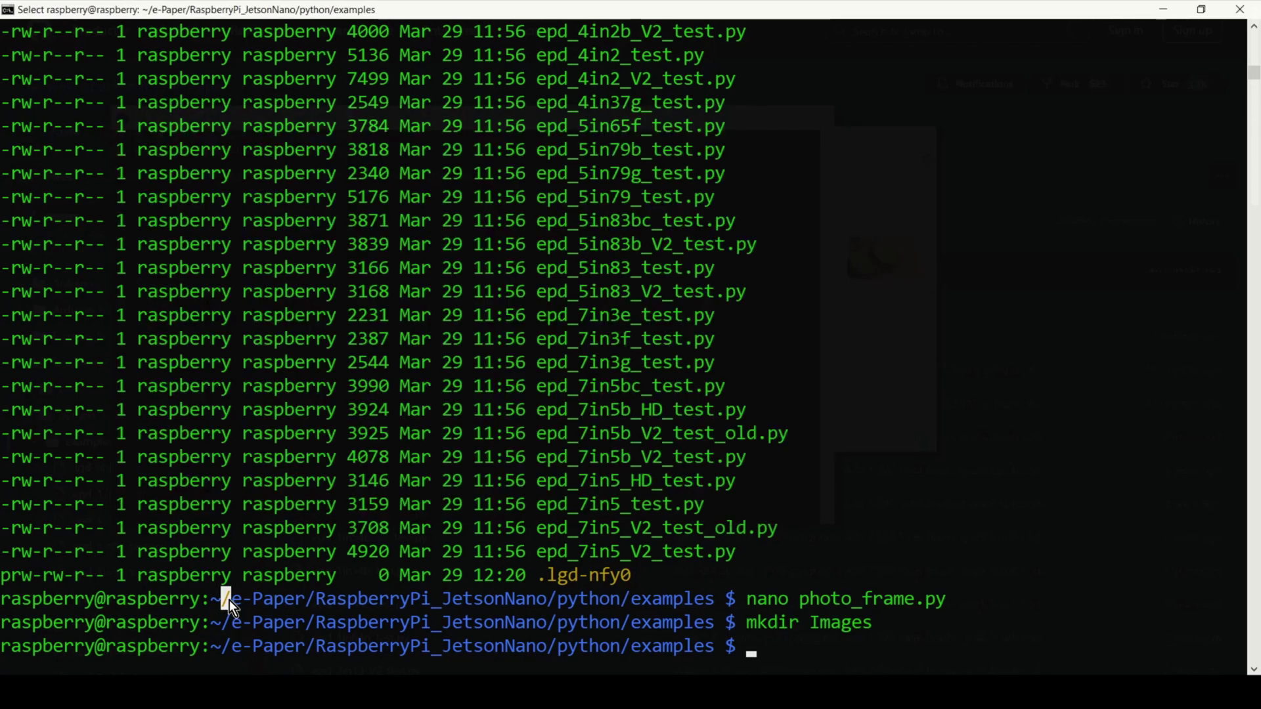
pyautogui.moveTo(234, 647); pyautogui.dragTo(647, 644)
pyautogui.rightClick(709, 649)
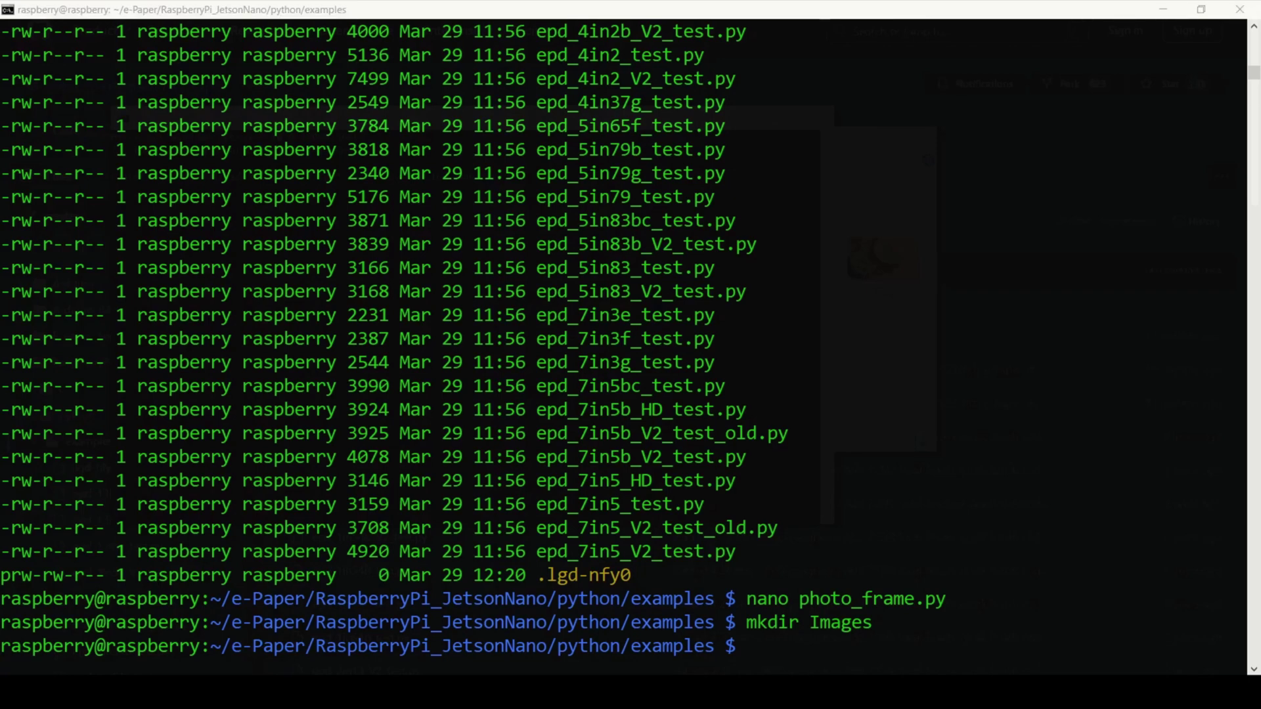
pyautogui.click(685, 641)
pyautogui.middleClick(588, 343)
pyautogui.click(588, 342)
pyautogui.rightClick(588, 343)
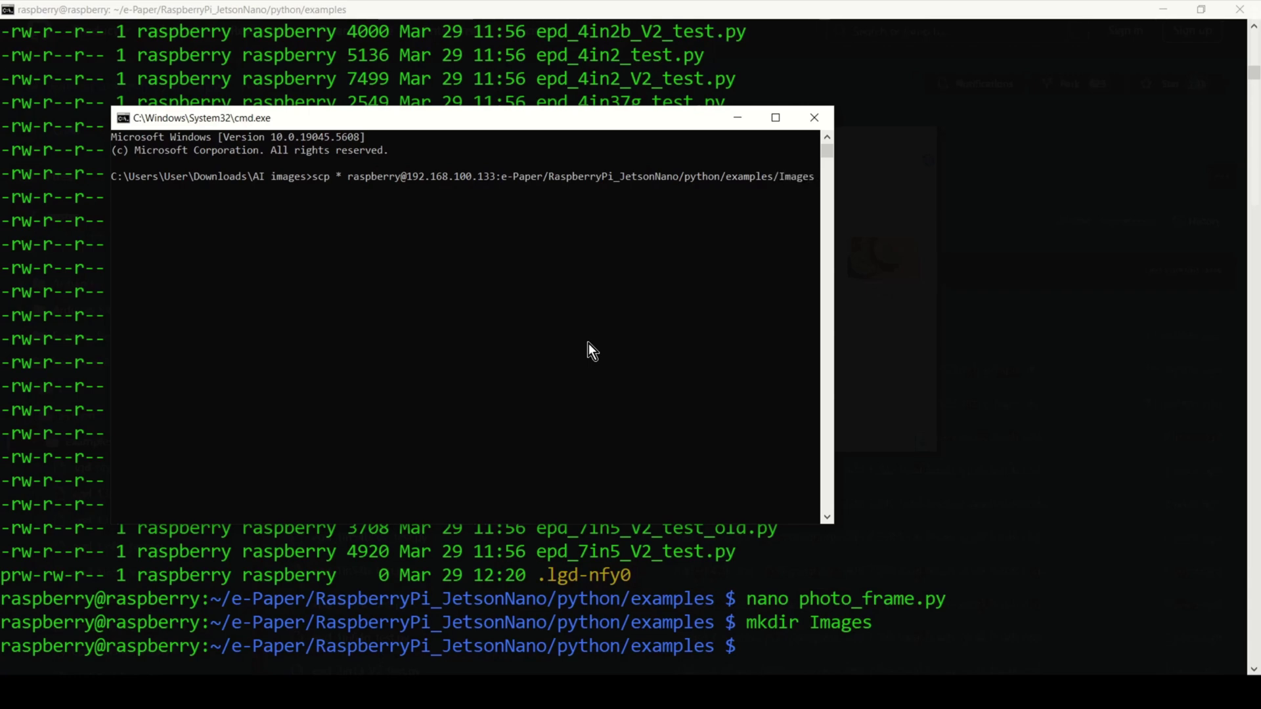
pyautogui.press('Return')
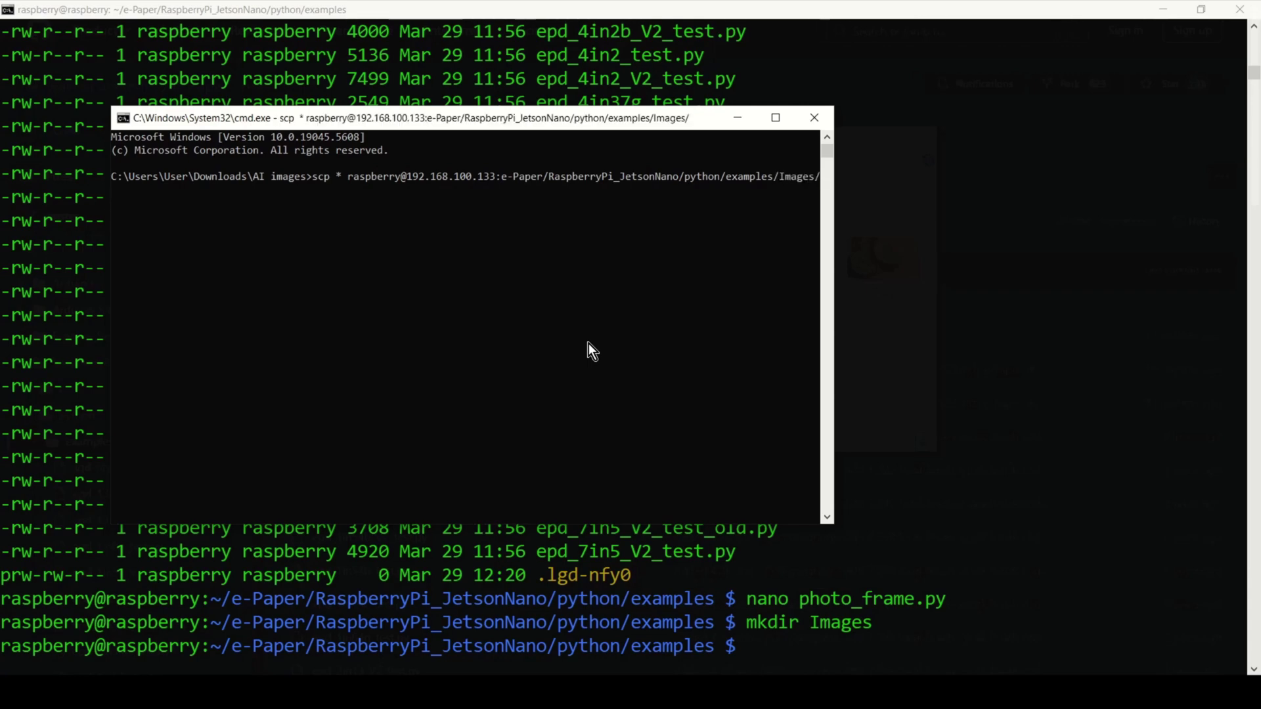
# - Correct the IP to 192.168.100.129, rerun the scp copy, and enter the password
pyautogui.press('Up')
pyautogui.press('BackSpace')
pyautogui.press('BackSpace')
pyautogui.write('29')
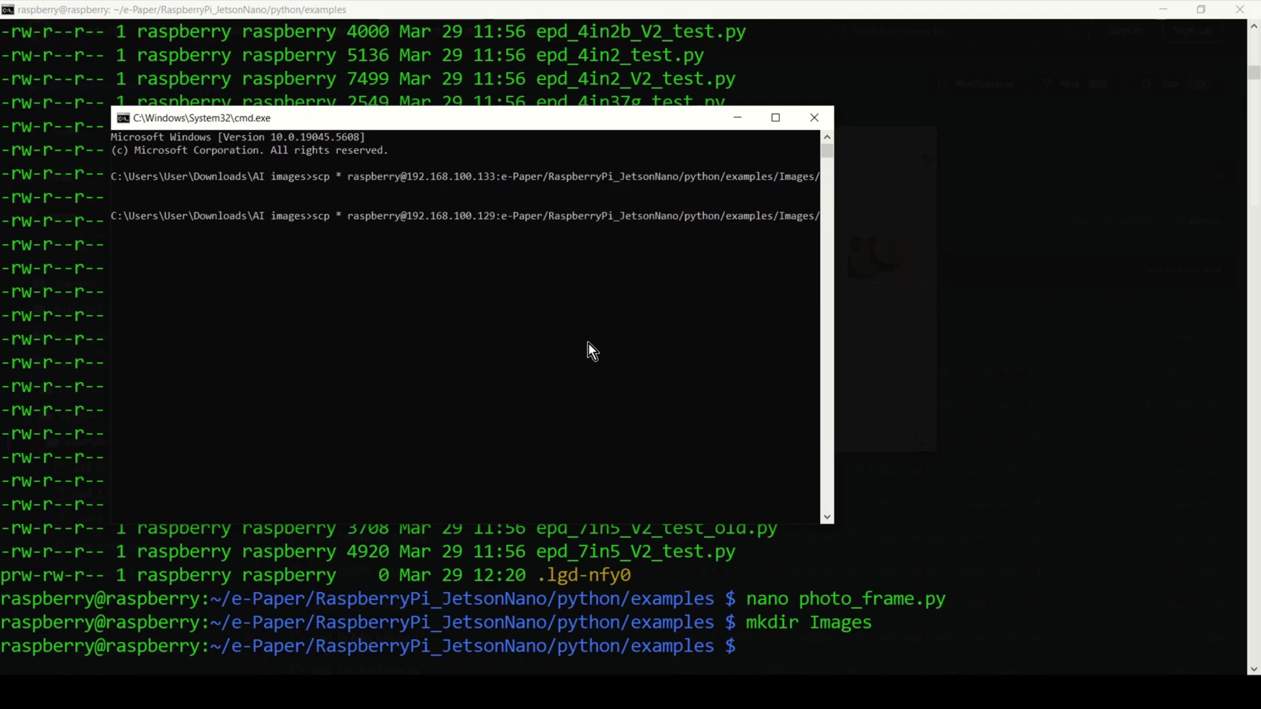
pyautogui.press('Return')
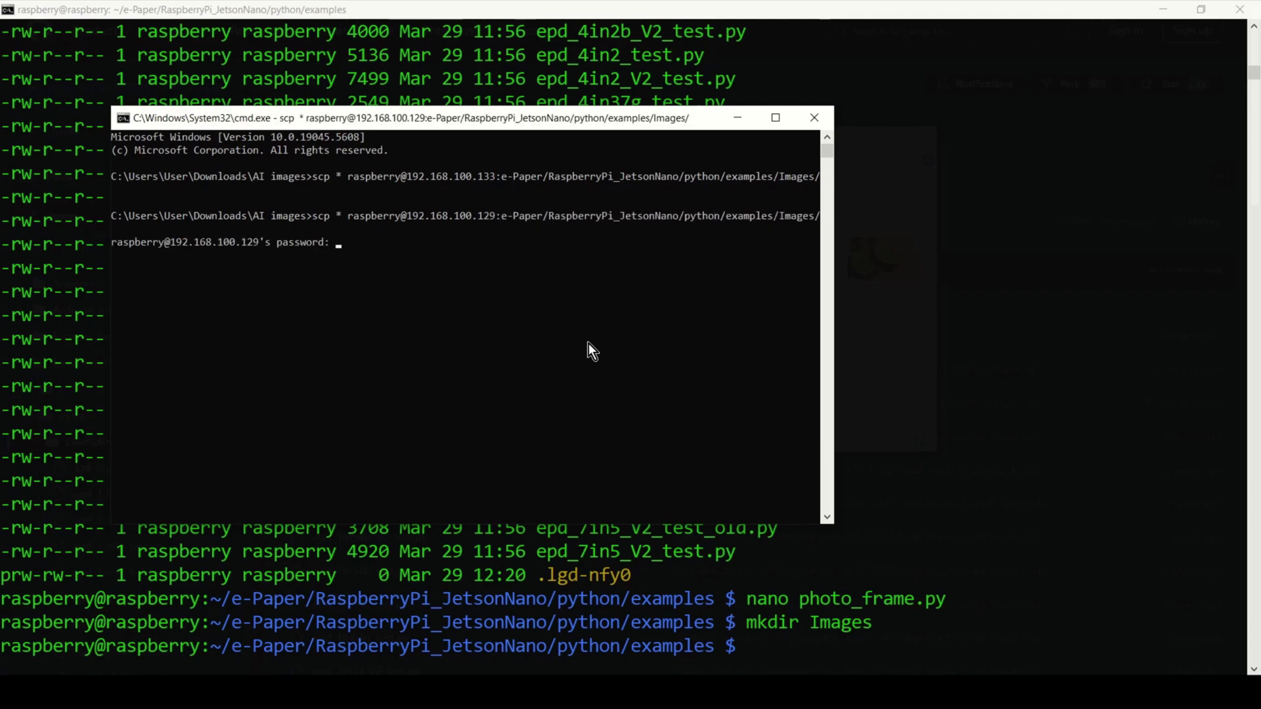
pyautogui.press('Return')
pyautogui.click(1017, 425)
# - List the copied files in Images/ and make photo_frame.py executable with chmod +x
pyautogui.write('ls I')
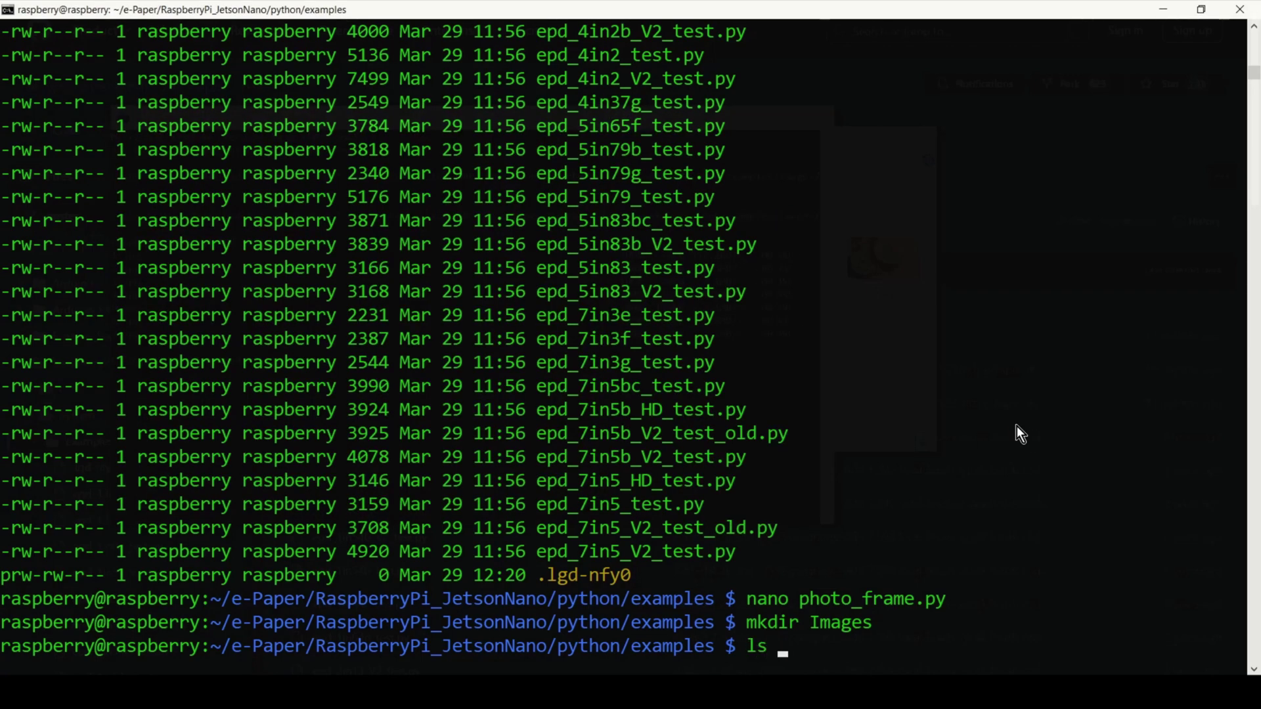
pyautogui.write('m')
pyautogui.press('Tab')
pyautogui.press('Return')
pyautogui.write('chmod +x pho')
pyautogui.press('Tab')
pyautogui.press('Return')
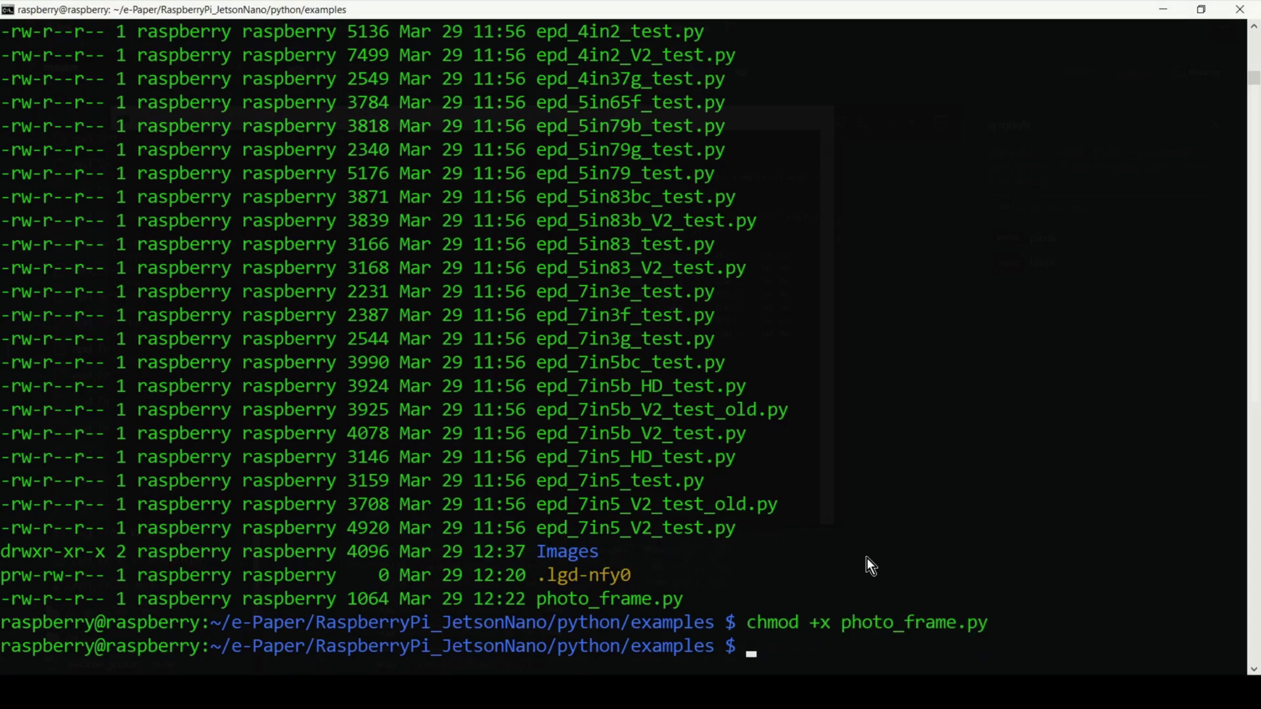
# - Run photo_frame.py, which fails on missing waveshare_epd, then reopen it in nano
pyautogui.press('Up')
pyautogui.press('Up')
pyautogui.press('Up')
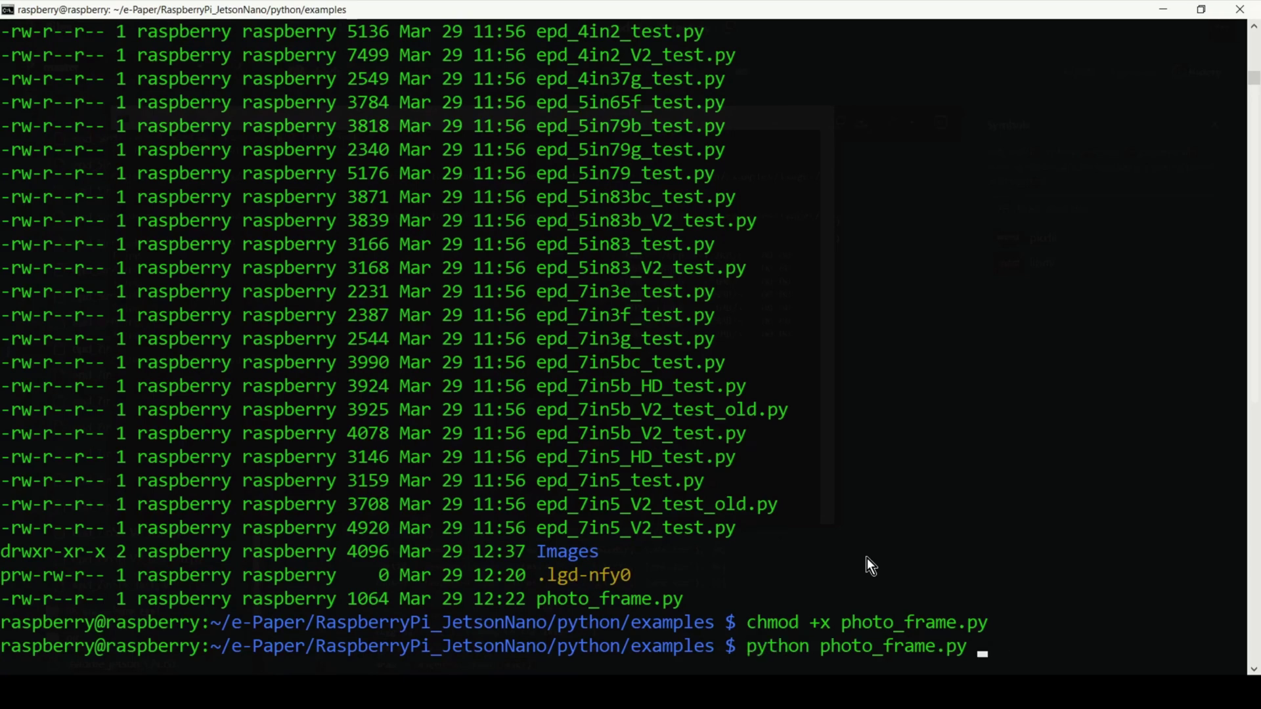
pyautogui.press('Return')
pyautogui.write('n')
pyautogui.write('photo')
pyautogui.press('Tab')
# - Paste the Waveshare example's picdir/libdir path setup into photo_frame.py above import logging
pyautogui.press('Return')
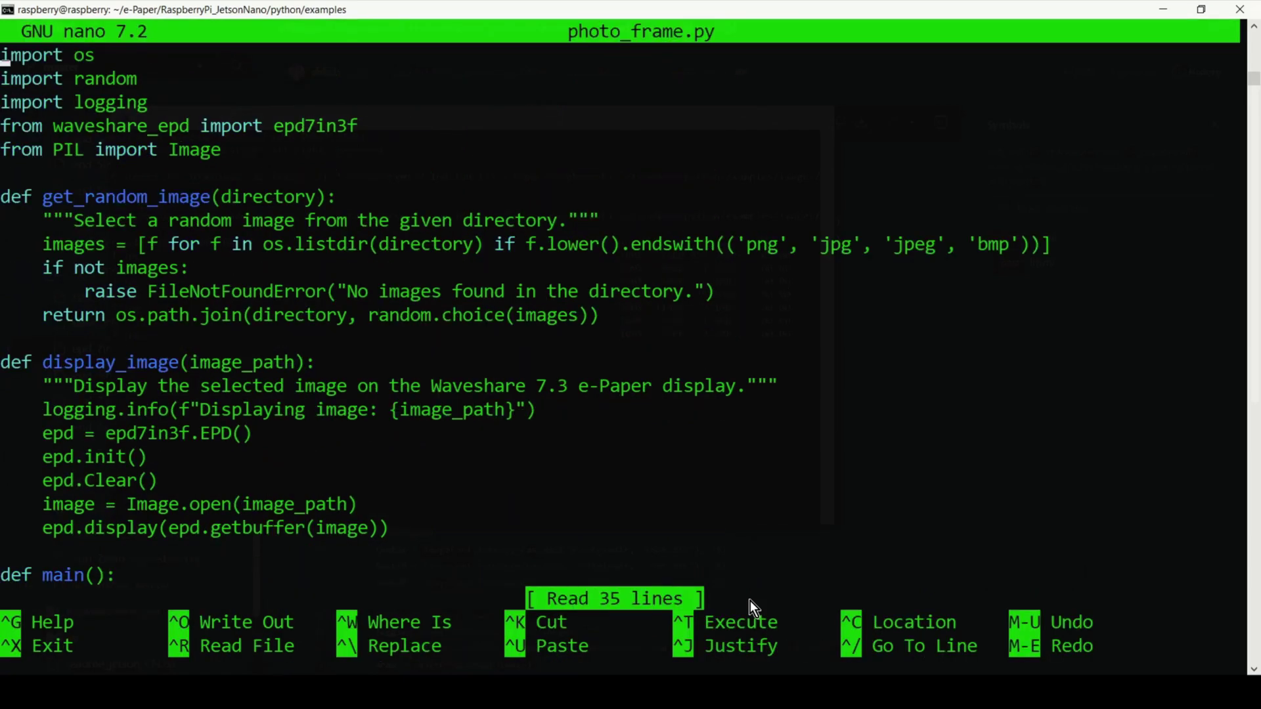
pyautogui.click(538, 639)
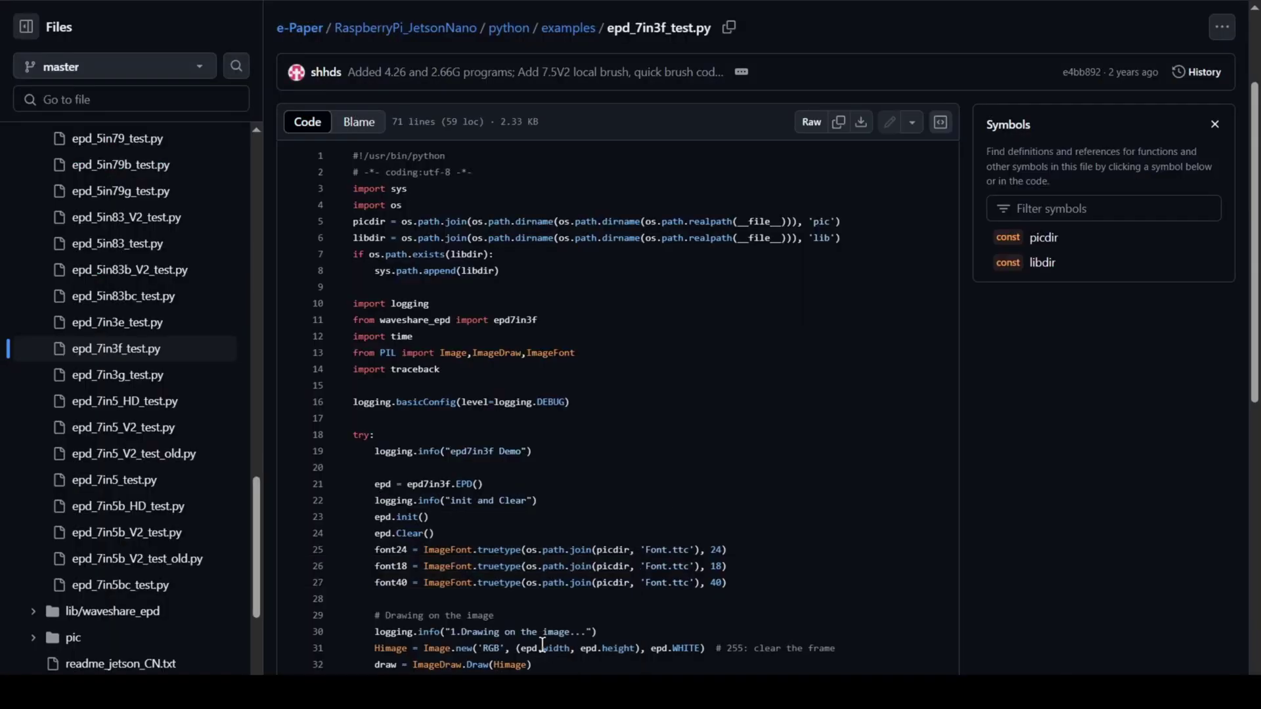
pyautogui.moveTo(521, 271)
pyautogui.mouseDown()
pyautogui.moveTo(308, 188)
pyautogui.moveTo(354, 189)
pyautogui.mouseUp()
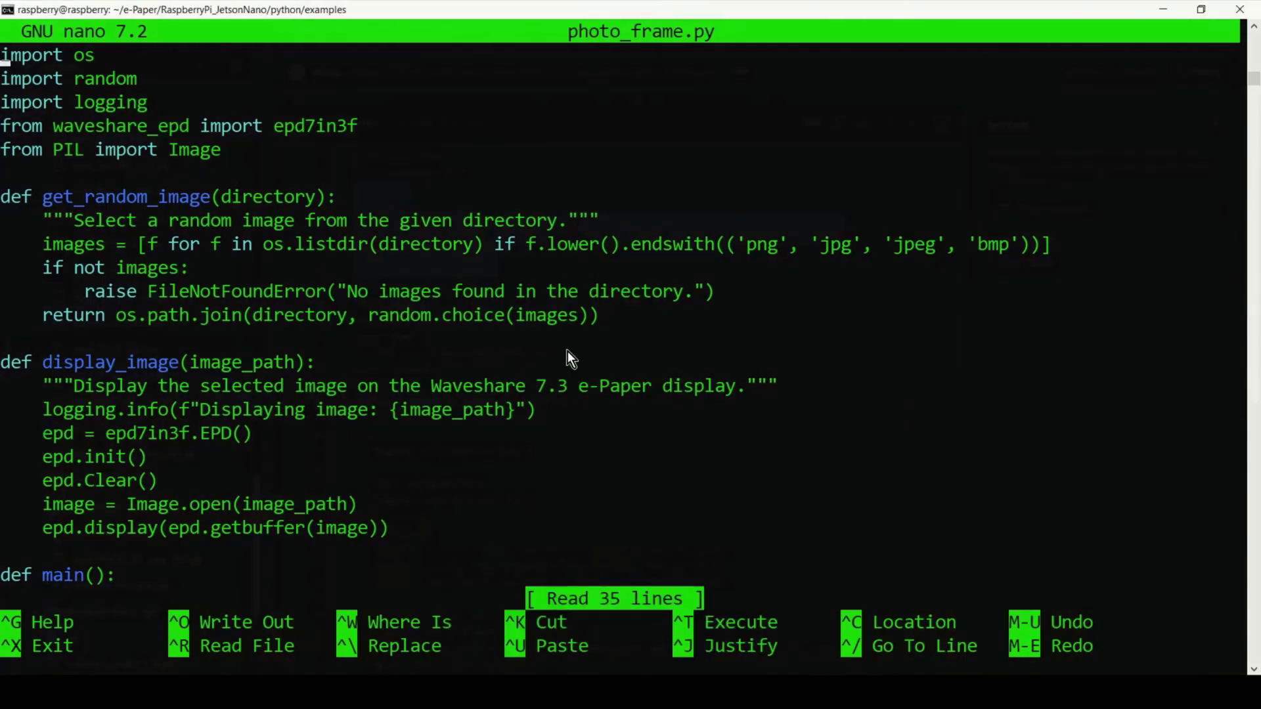
pyautogui.press('Down')
pyautogui.press('Down')
pyautogui.press('Return')
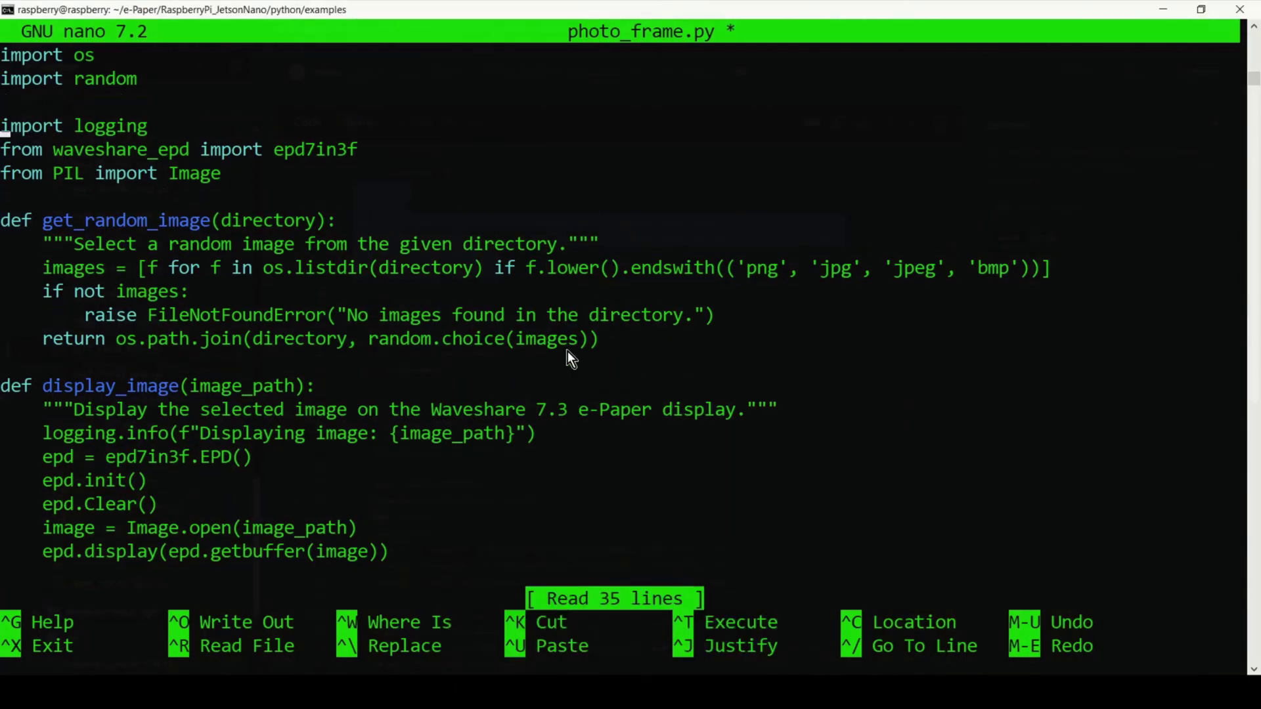
pyautogui.press('Up')
pyautogui.rightClick(186, 108)
# - Delete the duplicate import os line and save photo_frame.py
pyautogui.press('Up')
pyautogui.press('Up')
pyautogui.press('Up')
pyautogui.press('Up')
pyautogui.press('BackSpace')
pyautogui.press('BackSpace')
pyautogui.press('BackSpace')
pyautogui.press('BackSpace')
pyautogui.press('BackSpace')
pyautogui.press('BackSpace')
pyautogui.press('BackSpace')
pyautogui.press('BackSpace')
pyautogui.press('BackSpace')
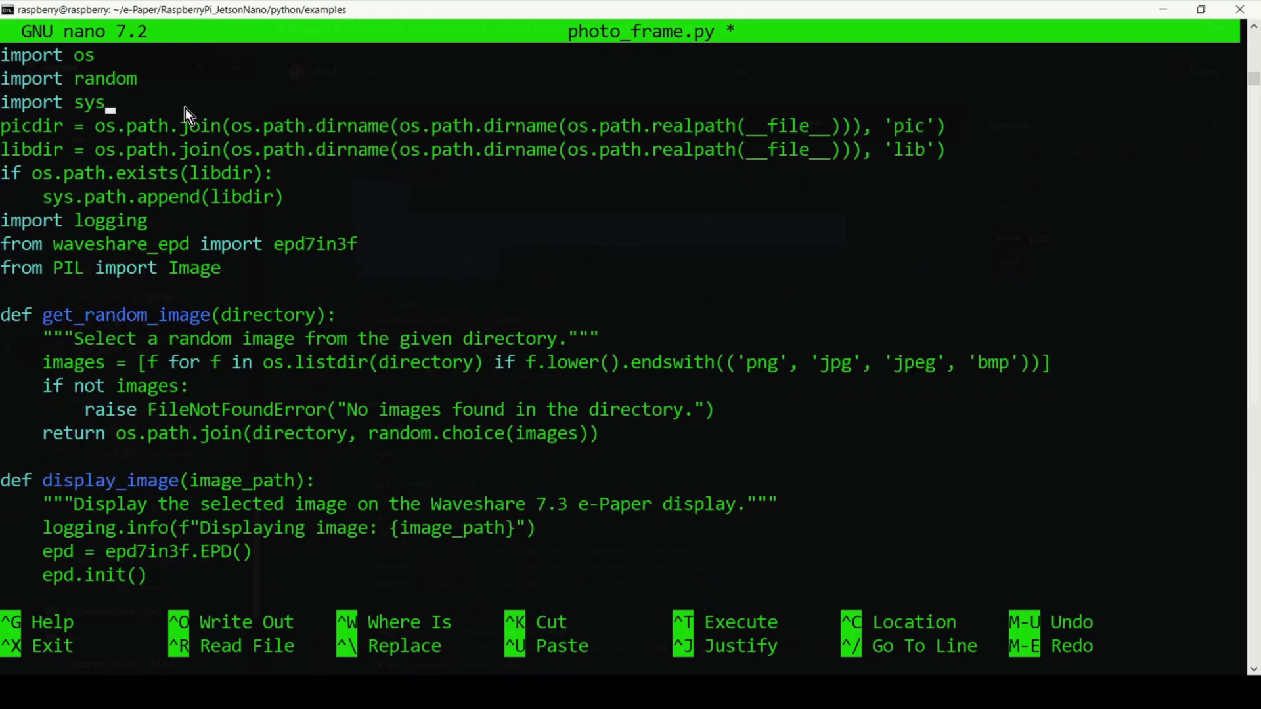
pyautogui.hotkey('ctrl', 'x')
pyautogui.press('y')
pyautogui.press('Return')
pyautogui.press('Up')
pyautogui.press('Up')
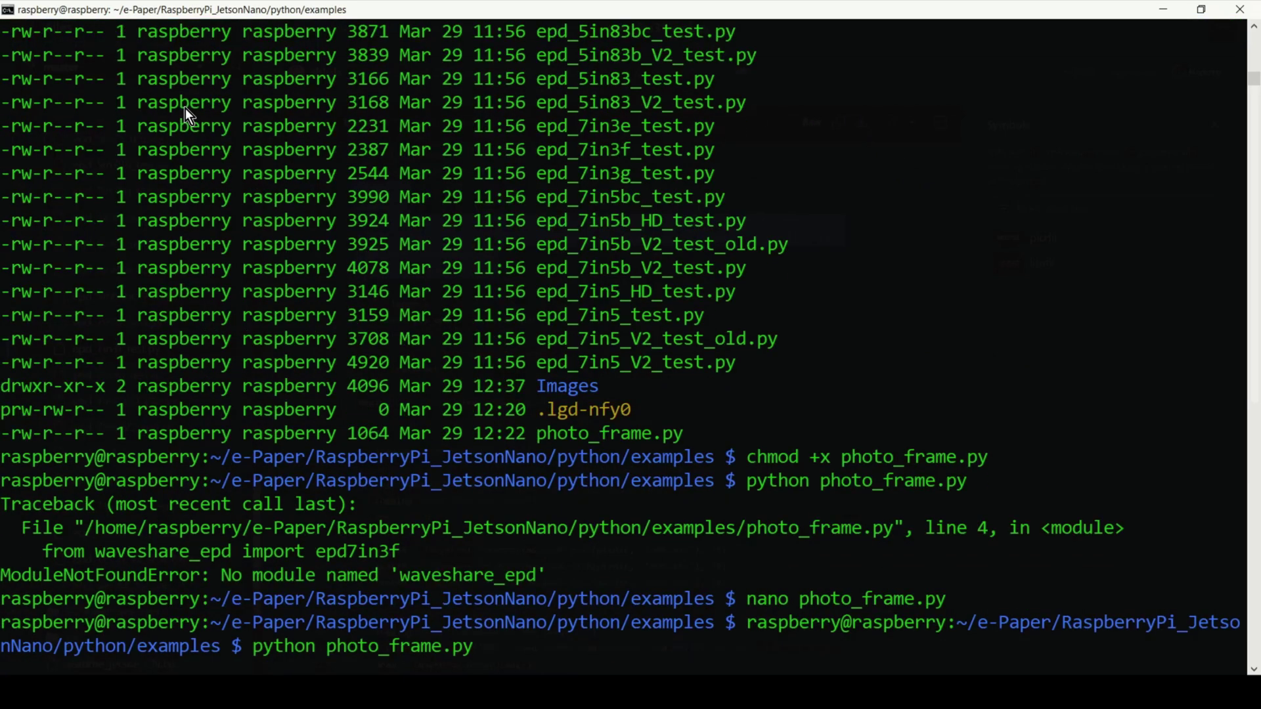
# - Rerun photo_frame.py, then reopen it in nano to check which image folder it expects
pyautogui.press('Return')
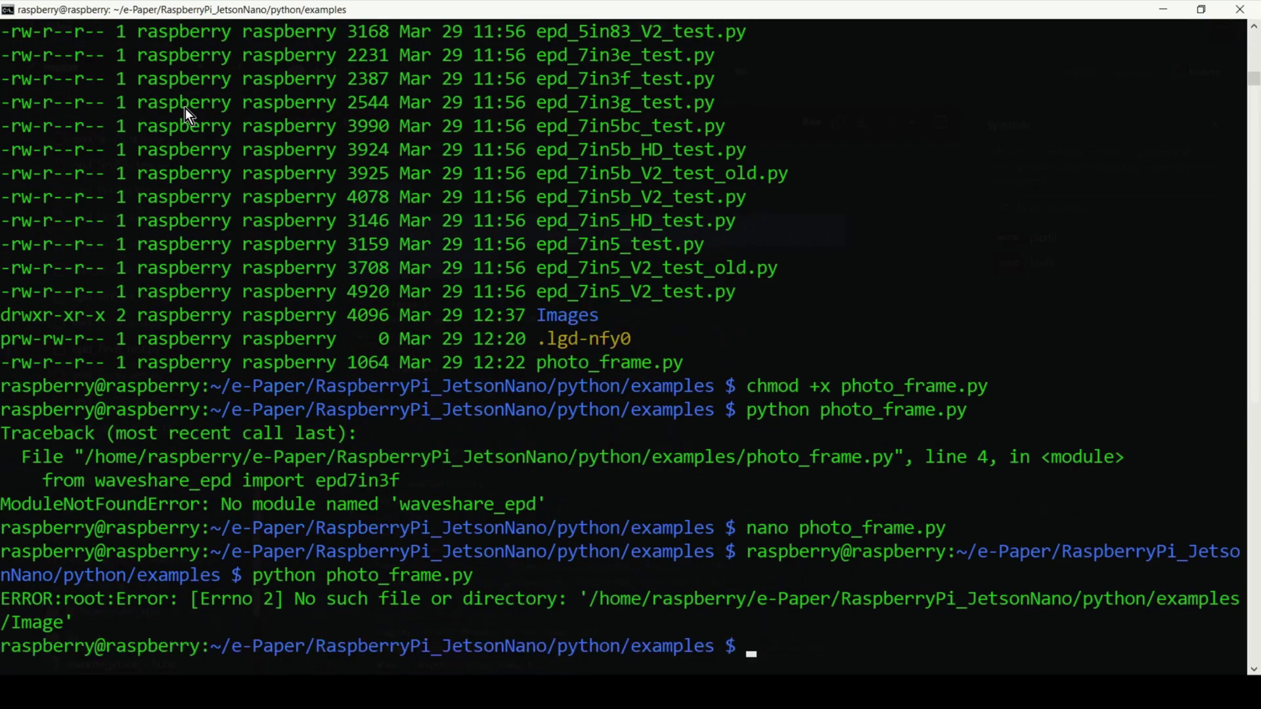
pyautogui.press('Up')
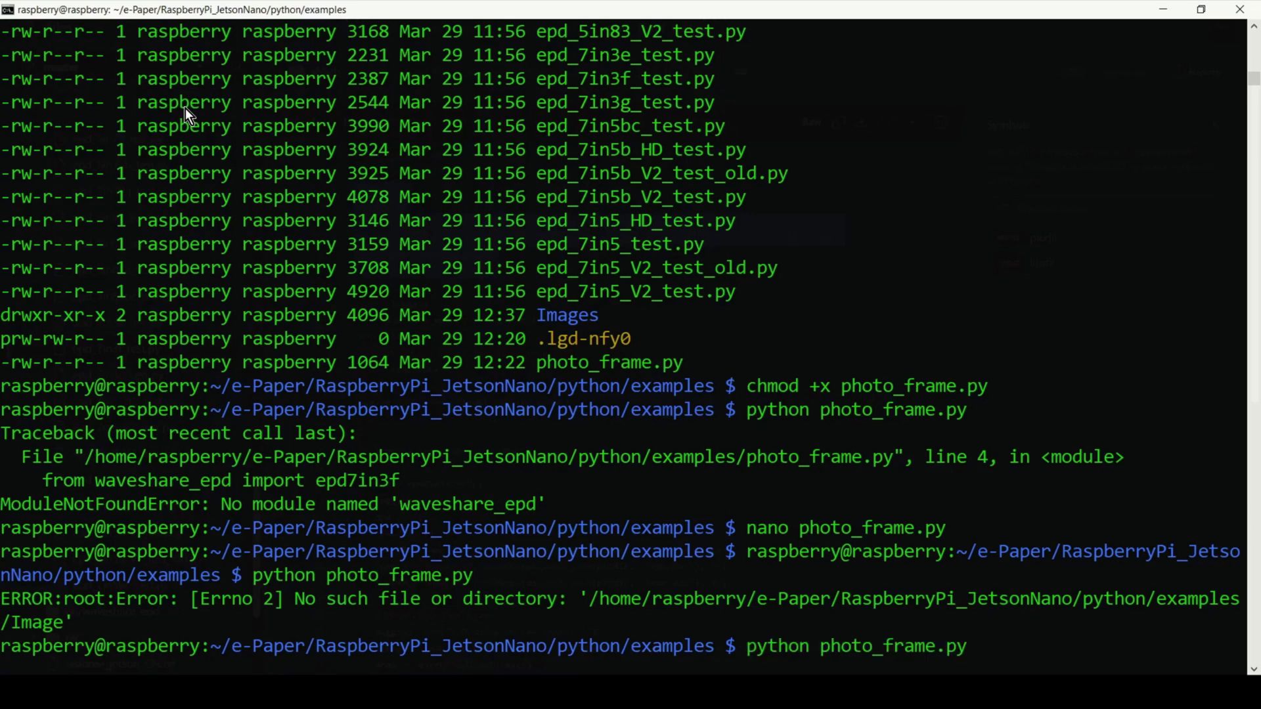
pyautogui.press('Up')
pyautogui.press('Return')
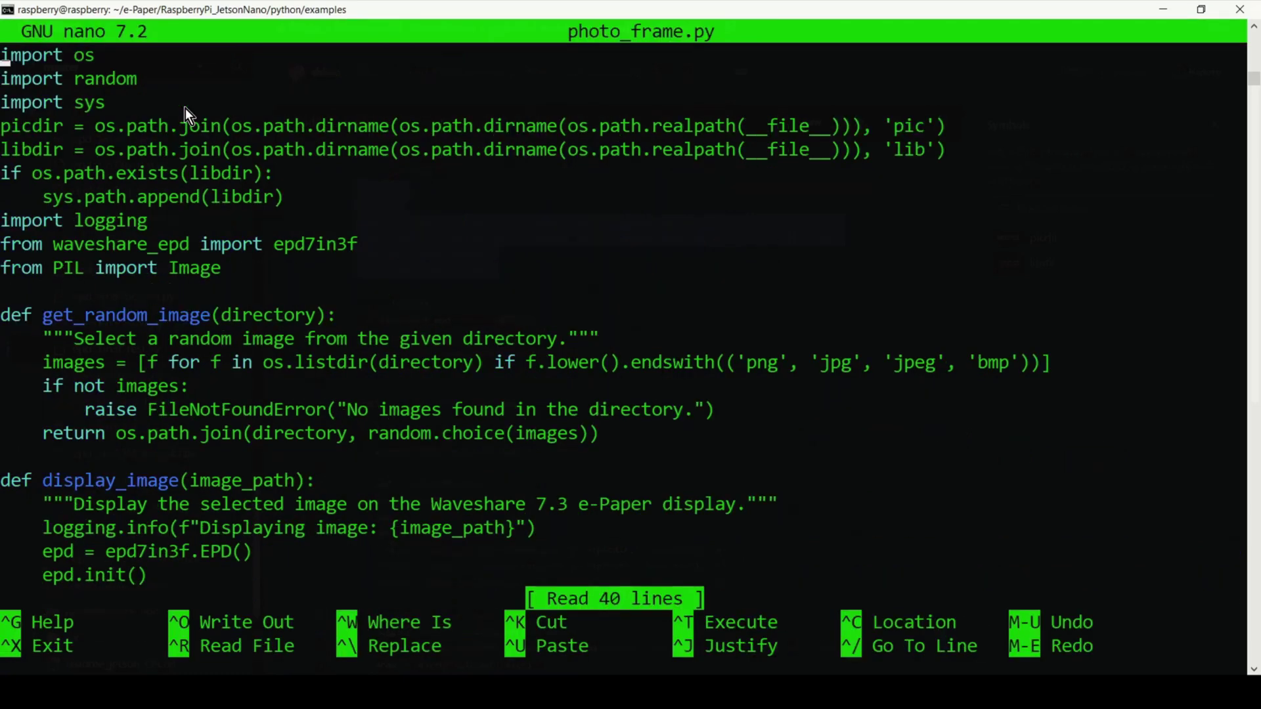
pyautogui.press('Down')
pyautogui.press('Down')
pyautogui.press('Down')
pyautogui.press('Down')
pyautogui.press('Down')
pyautogui.press('Down')
# - Rename the Images folder to Image with mv and rerun photo_frame.py
pyautogui.write('mv ')
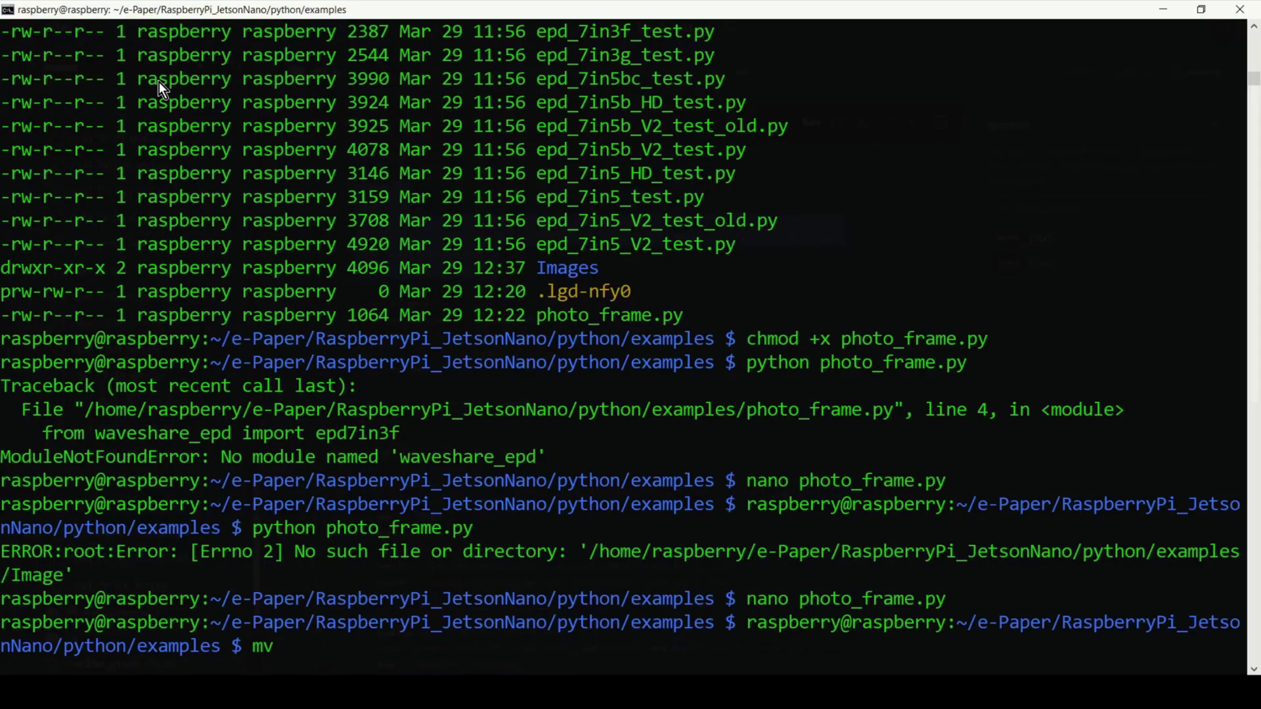
pyautogui.write('Images/ Imag')
pyautogui.press('Tab')
pyautogui.press('BackSpace')
pyautogui.press('BackSpace')
pyautogui.write('/')
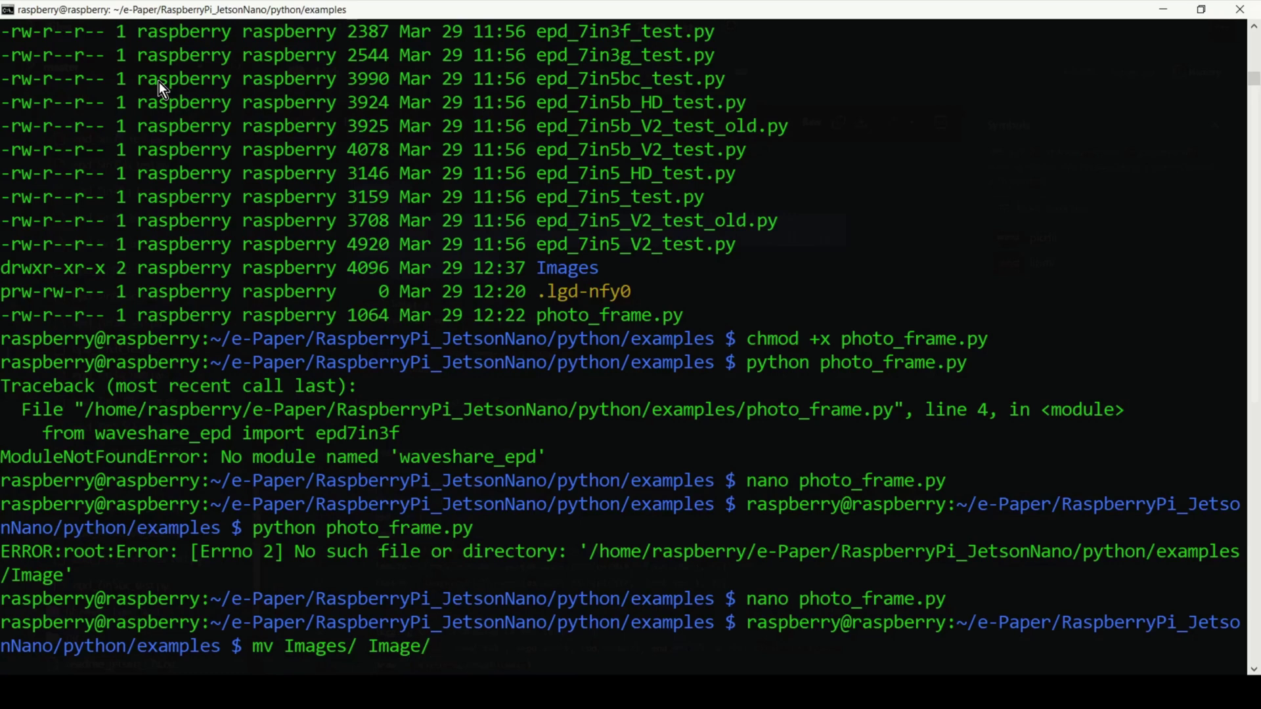
pyautogui.press('Return')
pyautogui.press('Up')
pyautogui.press('Return')
pyautogui.press('Up')
pyautogui.press('Up')
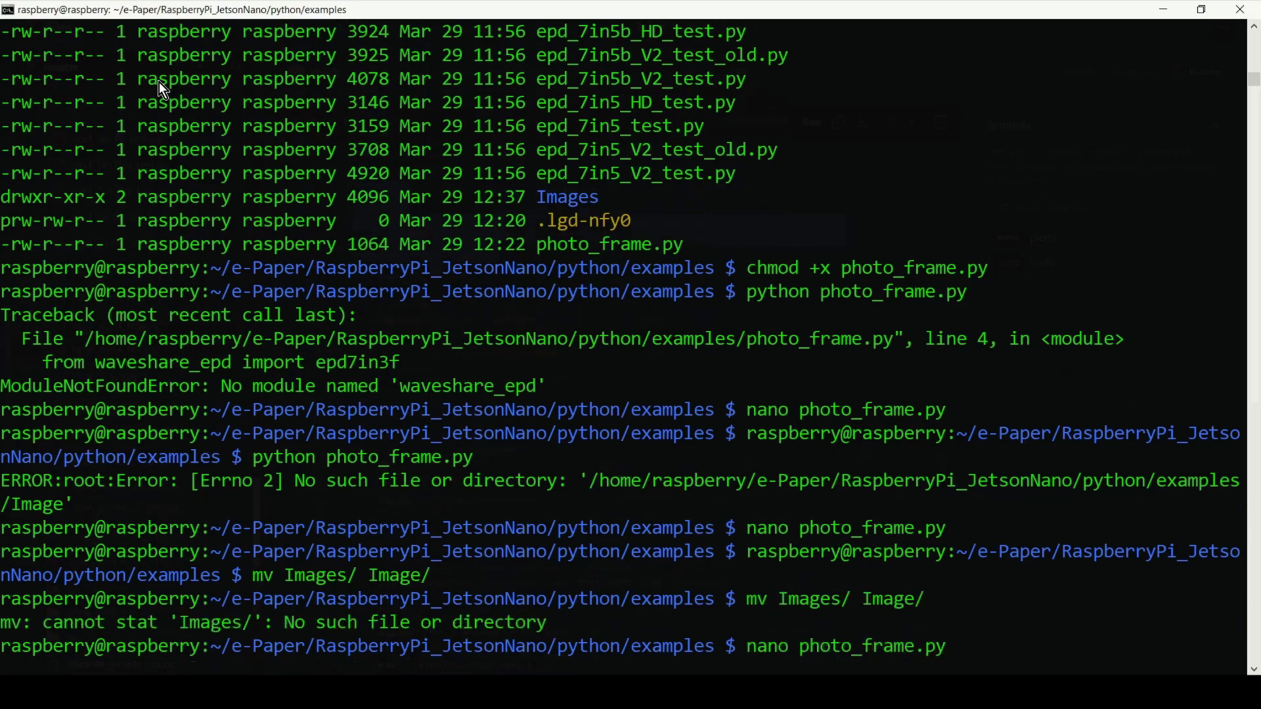
pyautogui.press('Up')
pyautogui.press('Return')
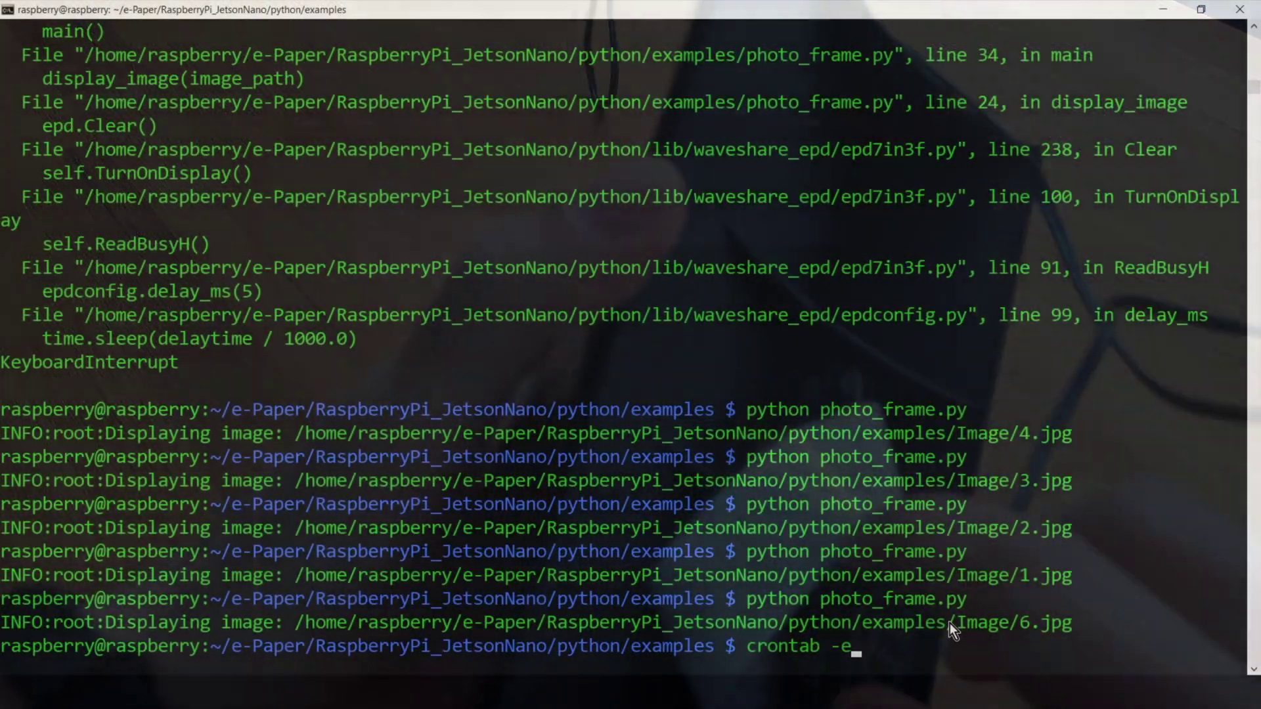
# - Start editing the crontab with nano (option 1) as the editor
pyautogui.press('Return')
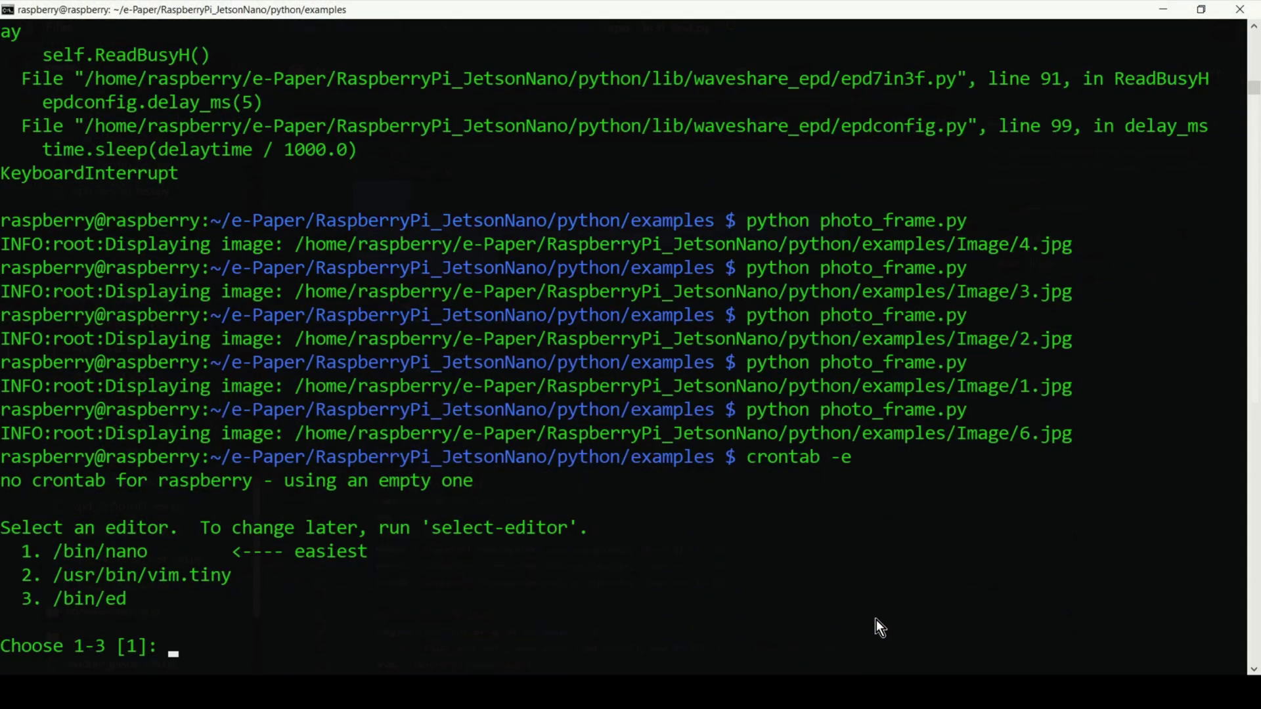
pyautogui.write('1')
pyautogui.press('Return')
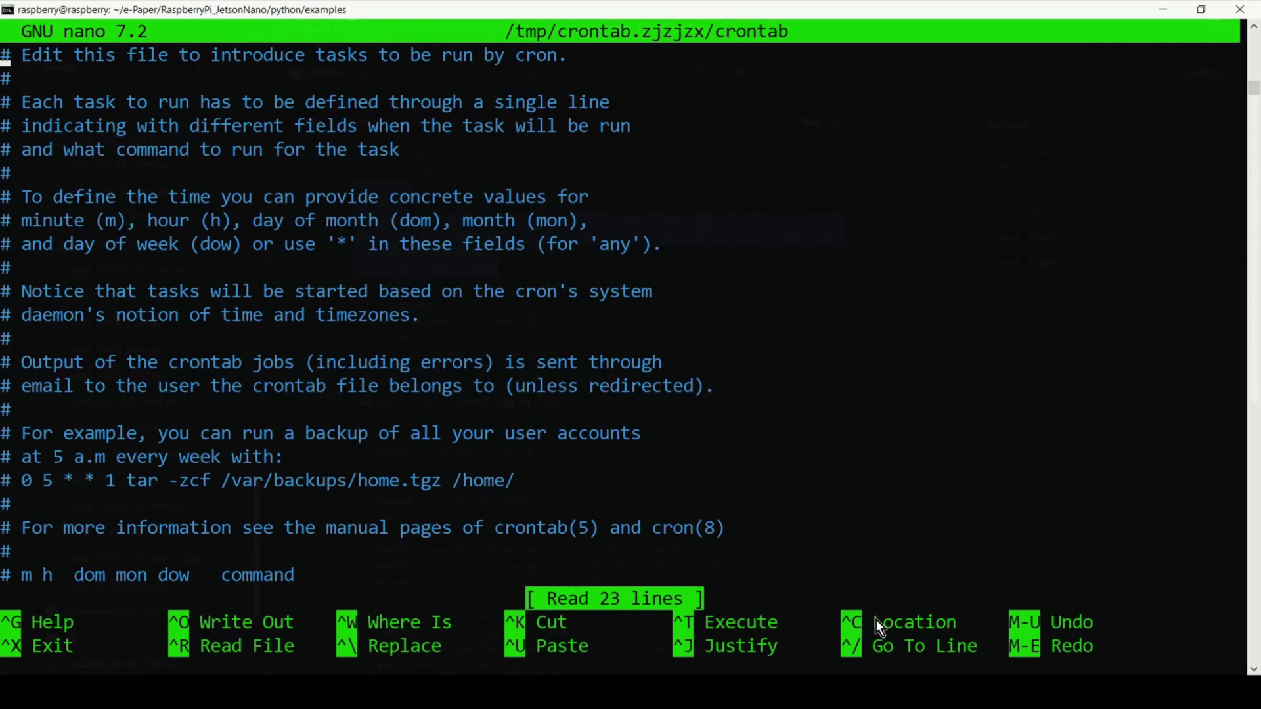
# - Append '30 * * * * python /home/raspberry/e-Paper/RaspberryPi_JetsonNano/python/examples/photo_frame.py' to the crontab
pyautogui.press('Down')
pyautogui.press('Down')
pyautogui.press('Down')
pyautogui.press('Down')
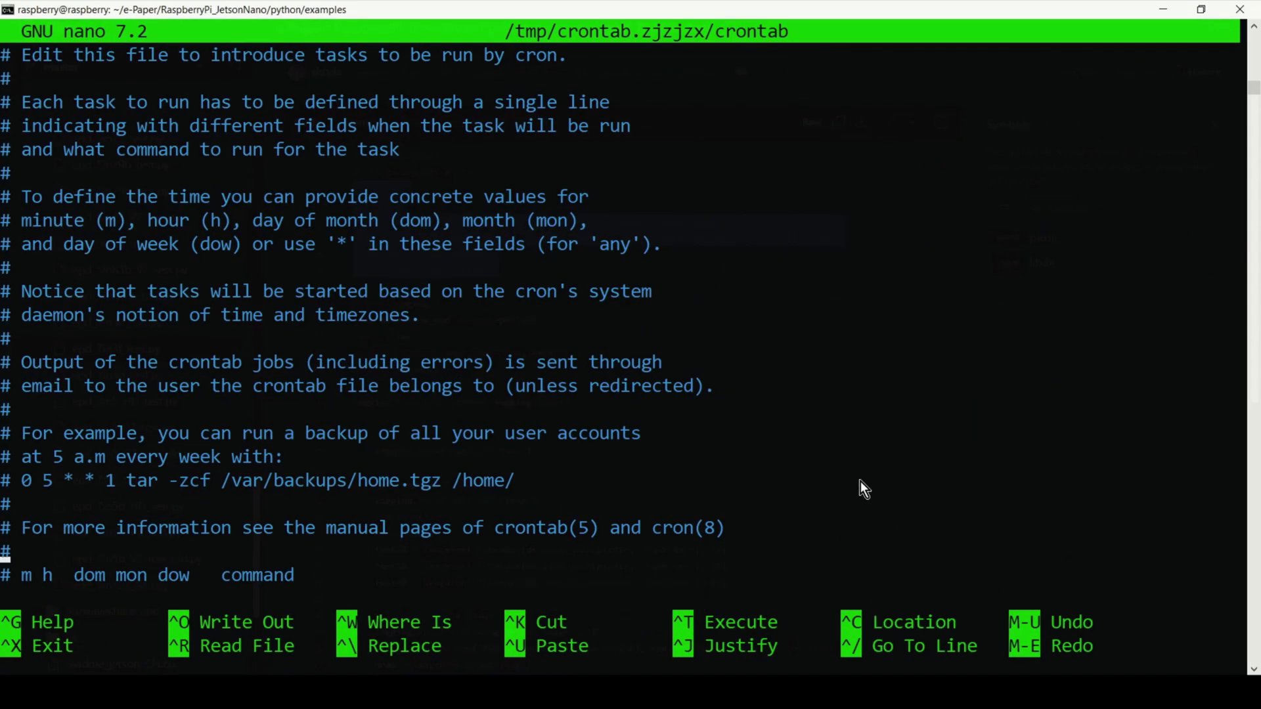
pyautogui.press('Down')
pyautogui.write('30 * * * *')
pyautogui.rightClick(716, 470)
pyautogui.write('photo_frame.py')
pyautogui.press('Left')
pyautogui.press('Left')
pyautogui.press('Left')
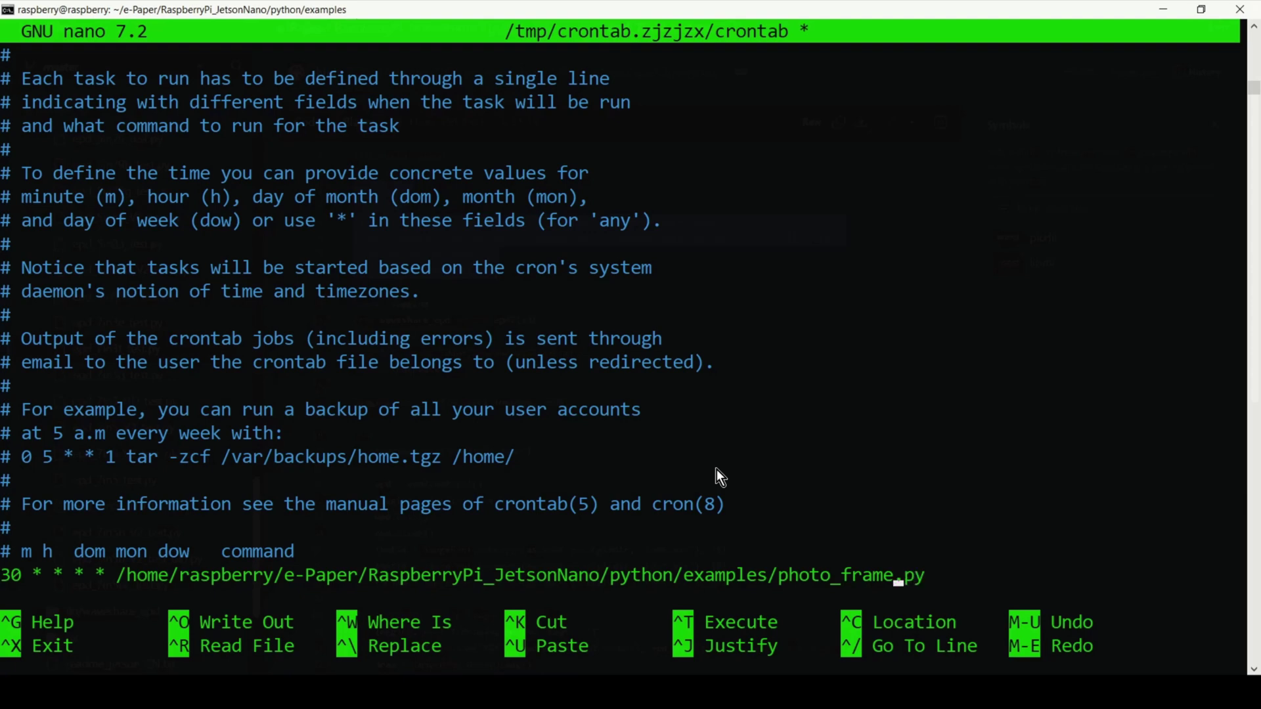
pyautogui.press('Left')
pyautogui.press('Left')
pyautogui.press('Left')
pyautogui.press('Left')
pyautogui.press('Left')
pyautogui.press('Left')
pyautogui.press('Left')
pyautogui.press('Left')
pyautogui.press('Left')
pyautogui.press('Left')
pyautogui.press('Left')
pyautogui.press('Left')
pyautogui.write('python')
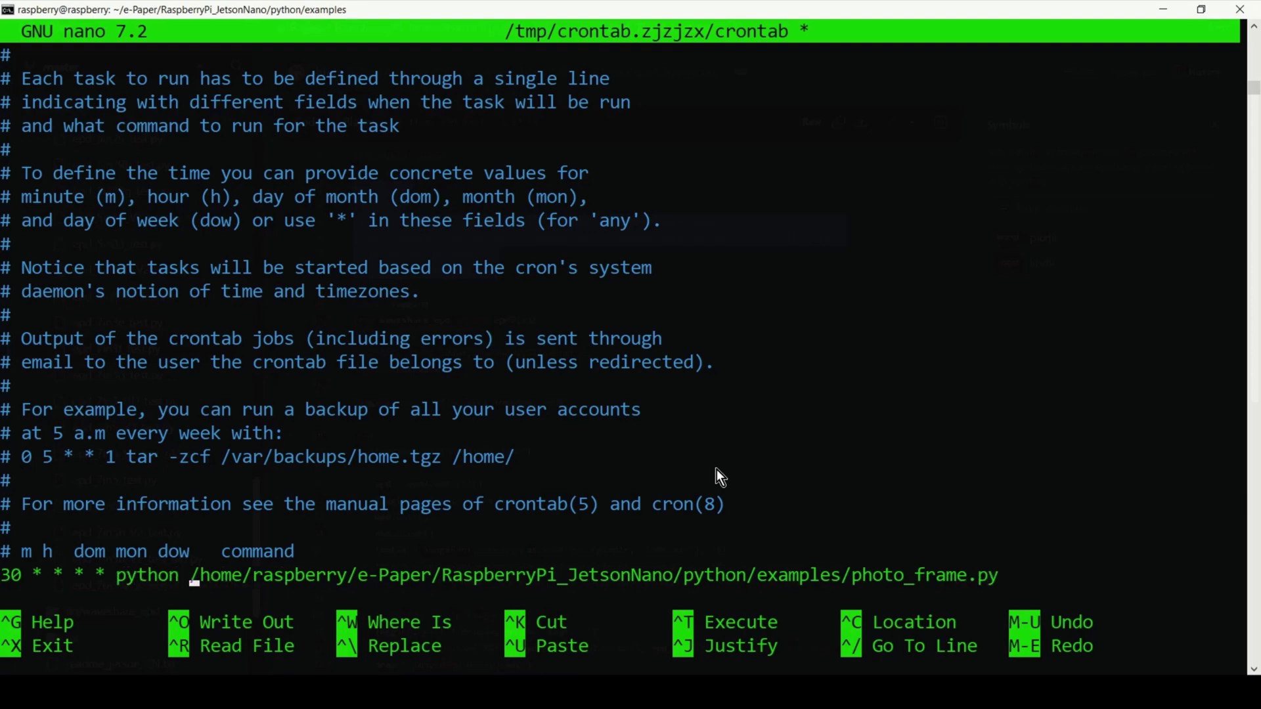